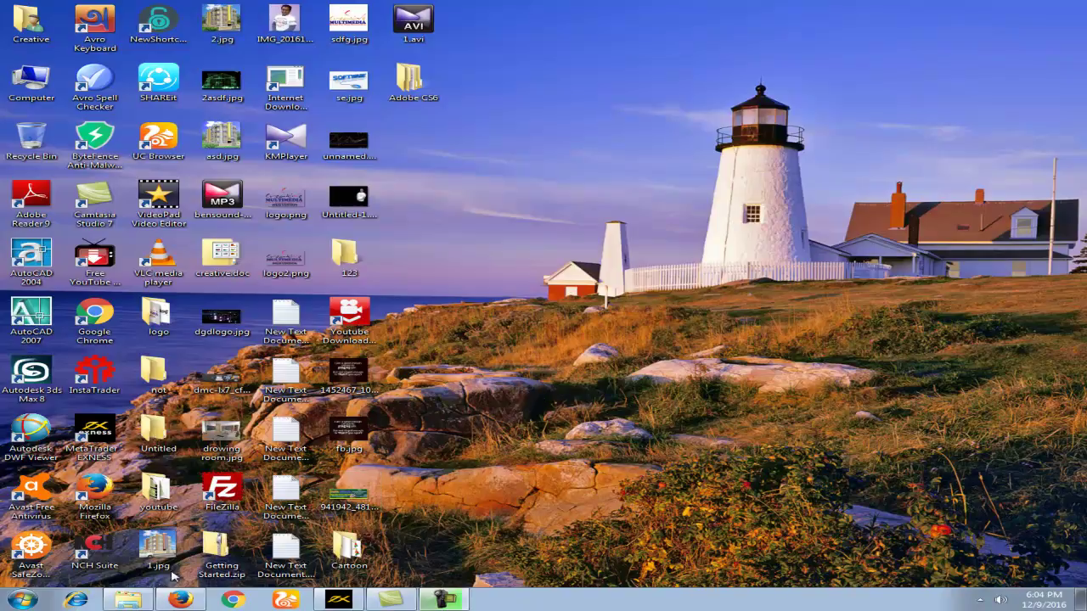
# - Open the folder of numbered rabbit PNGs and preview several of the images in Windows Photo Viewer, starting from 1 copy.png
pyautogui.click(138, 595)
pyautogui.click(287, 118)
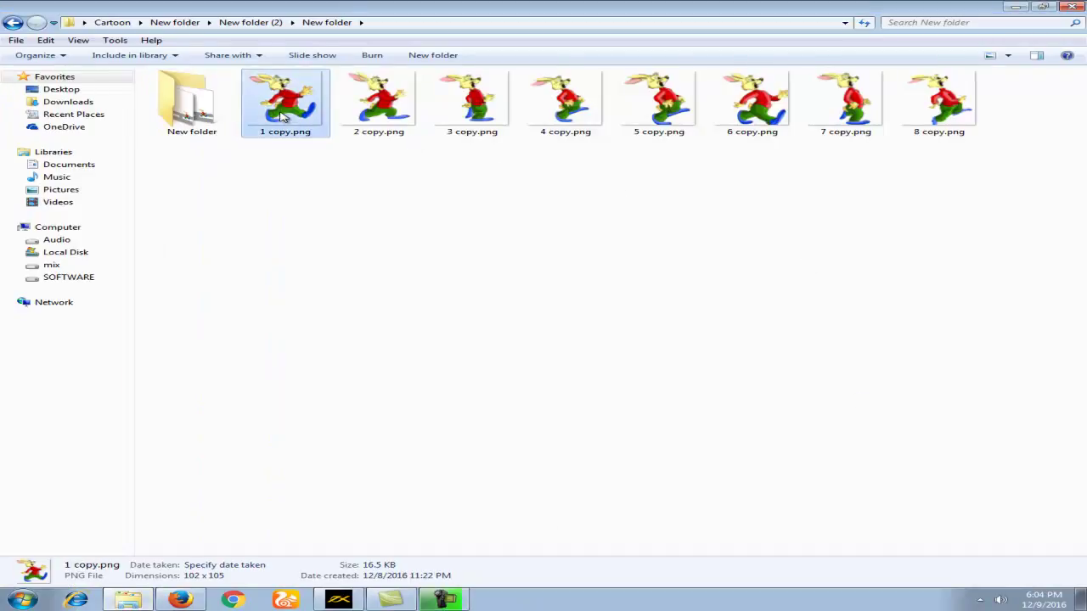
pyautogui.rightClick(287, 117)
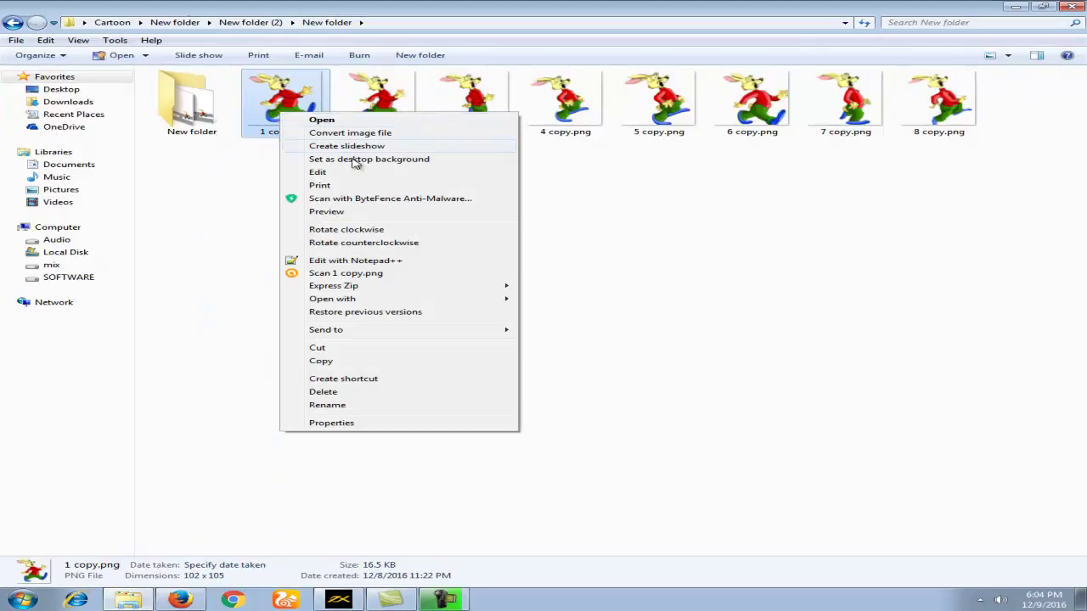
pyautogui.click(354, 214)
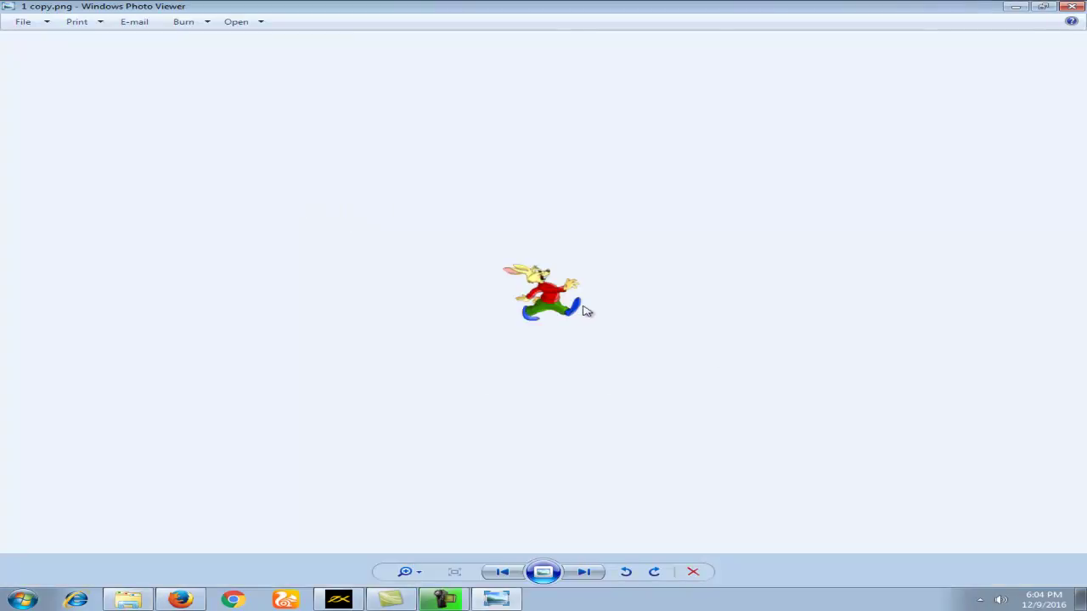
pyautogui.press('Right')
pyautogui.press('Right')
pyautogui.press('Right')
pyautogui.press('Right')
pyautogui.press('Right')
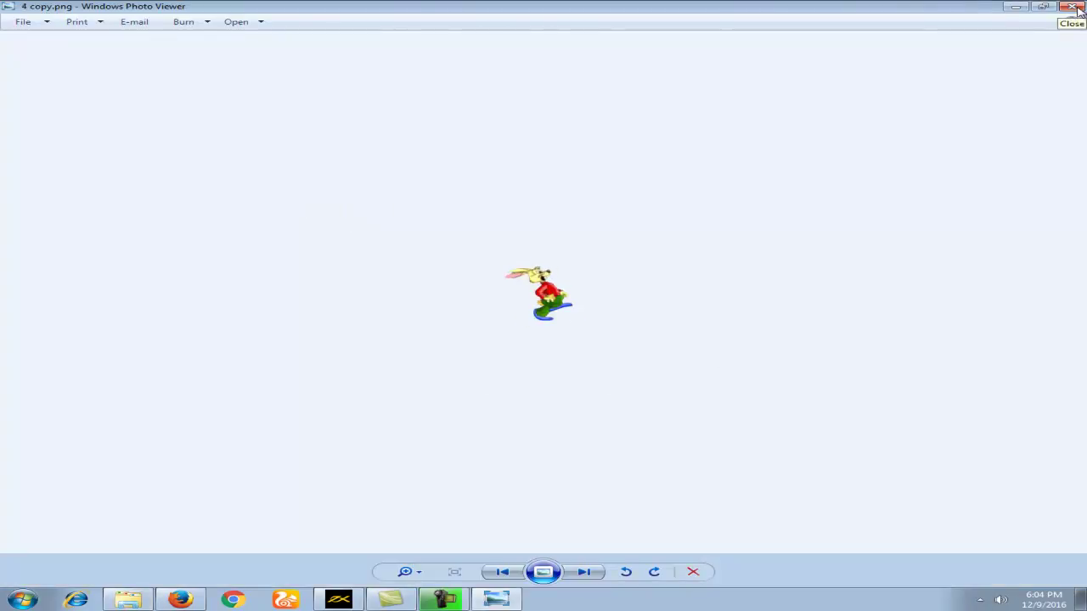
pyautogui.press('Left')
pyautogui.press('Left')
pyautogui.press('Left')
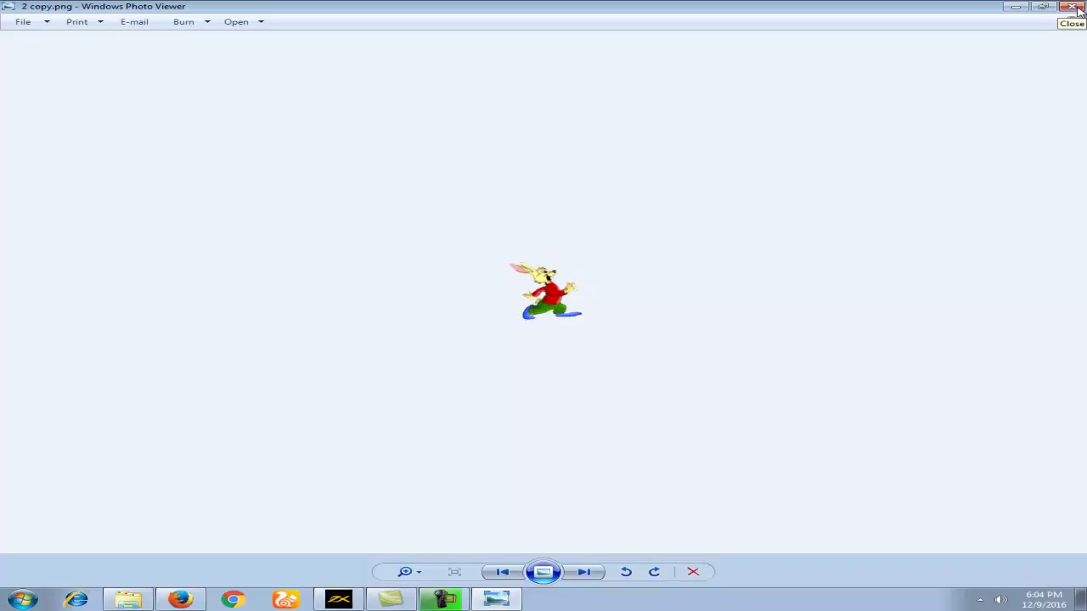
pyautogui.click(1074, 7)
pyautogui.moveTo(978, 182); pyautogui.dragTo(266, 93)
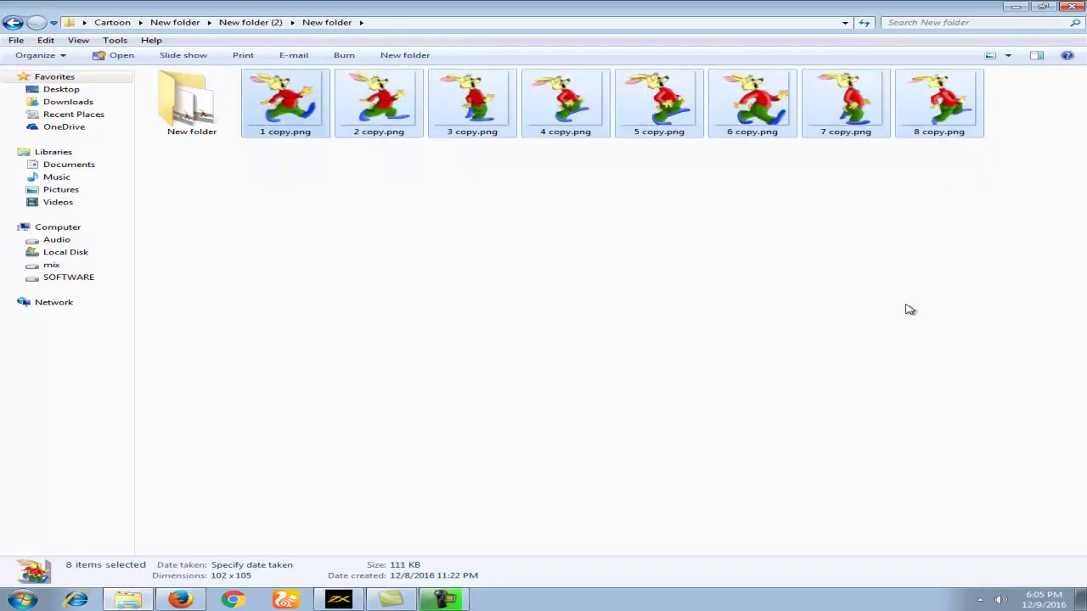
pyautogui.click(939, 272)
pyautogui.moveTo(968, 213); pyautogui.dragTo(382, 216)
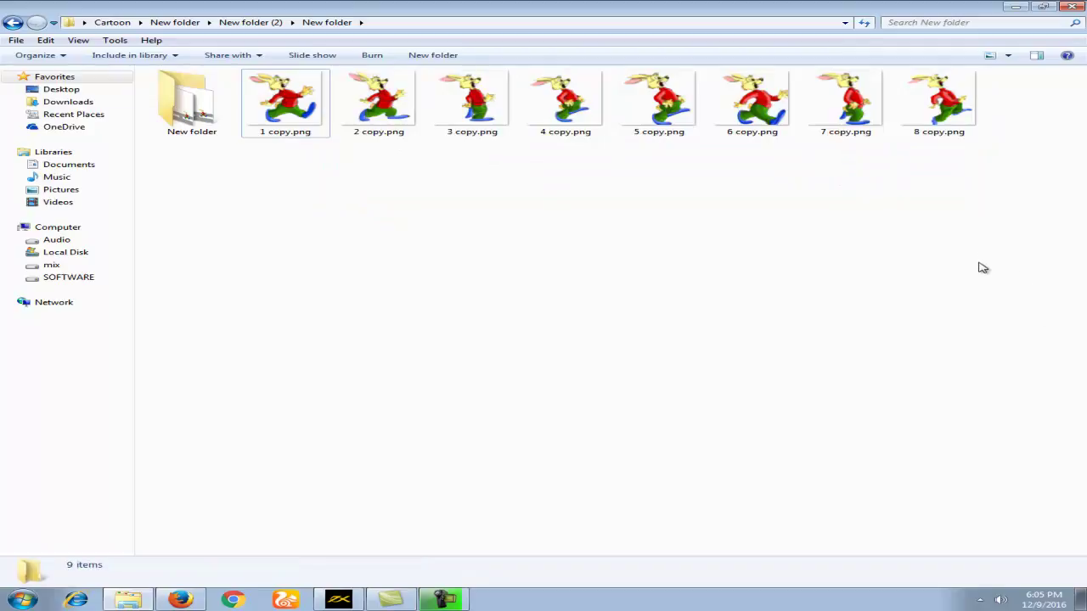
pyautogui.moveTo(859, 214); pyautogui.dragTo(267, 73)
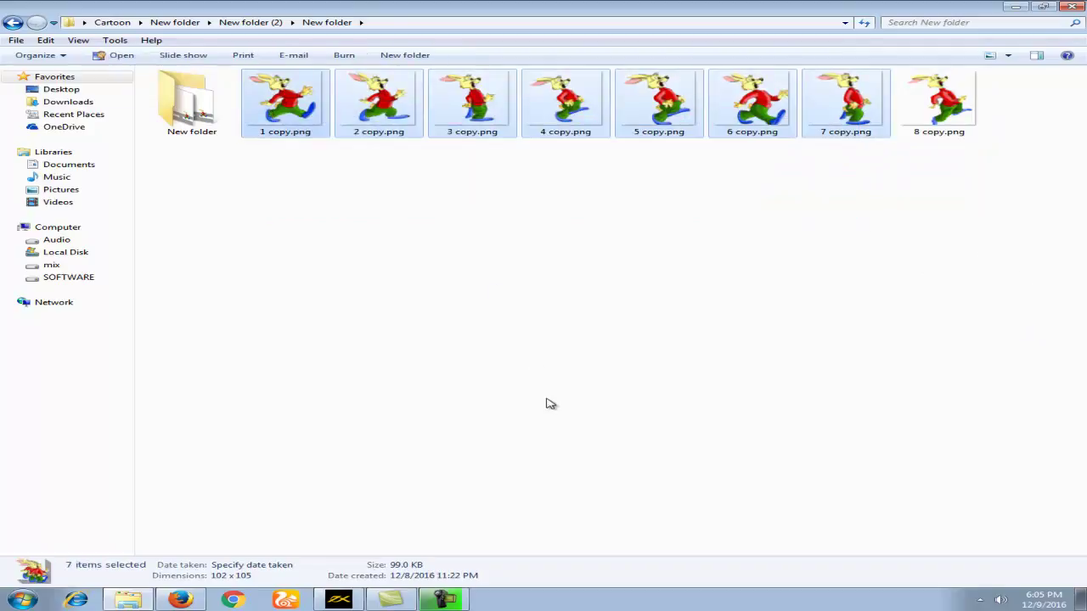
pyautogui.click(549, 403)
# - Launch Macromedia Flash MX and close the floating Align panel
pyautogui.press('super')
pyautogui.click(85, 547)
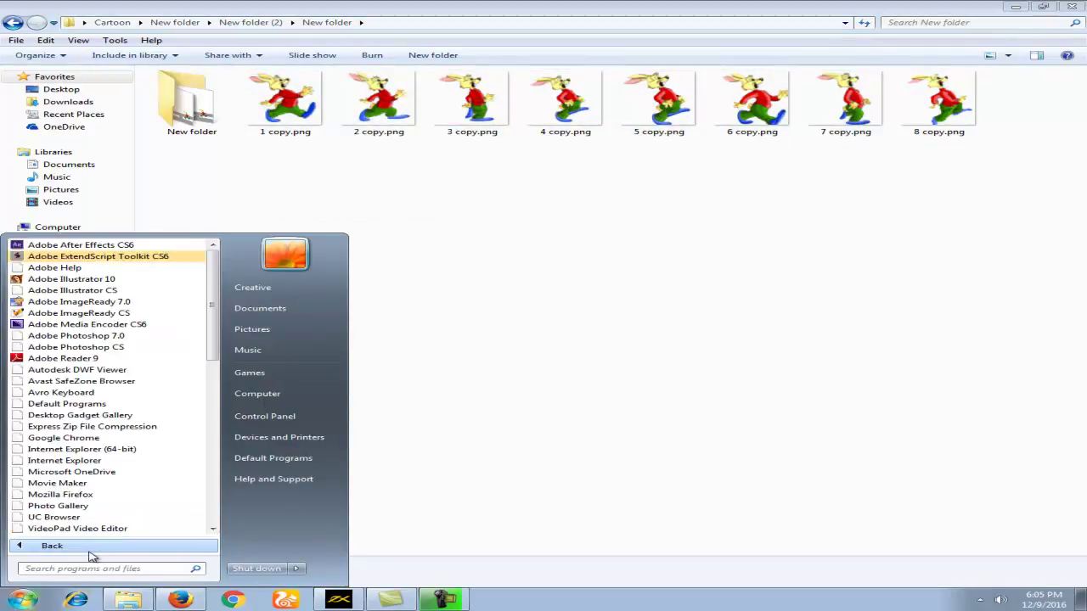
pyautogui.scroll(-4, 134, 495)
pyautogui.scroll(-4, 134, 495)
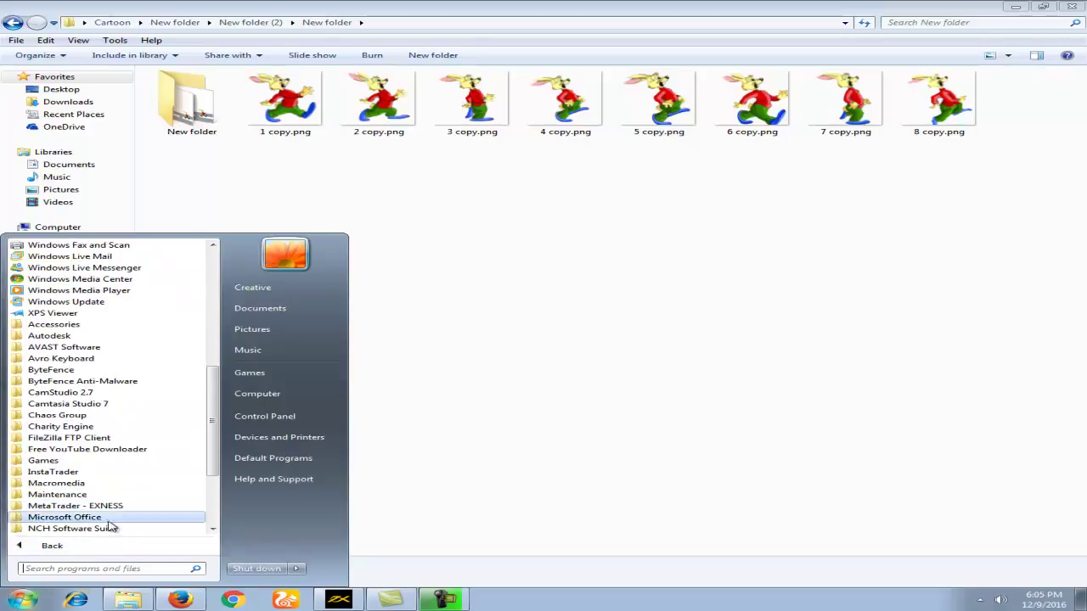
pyautogui.scroll(-1, 109, 521)
pyautogui.click(106, 450)
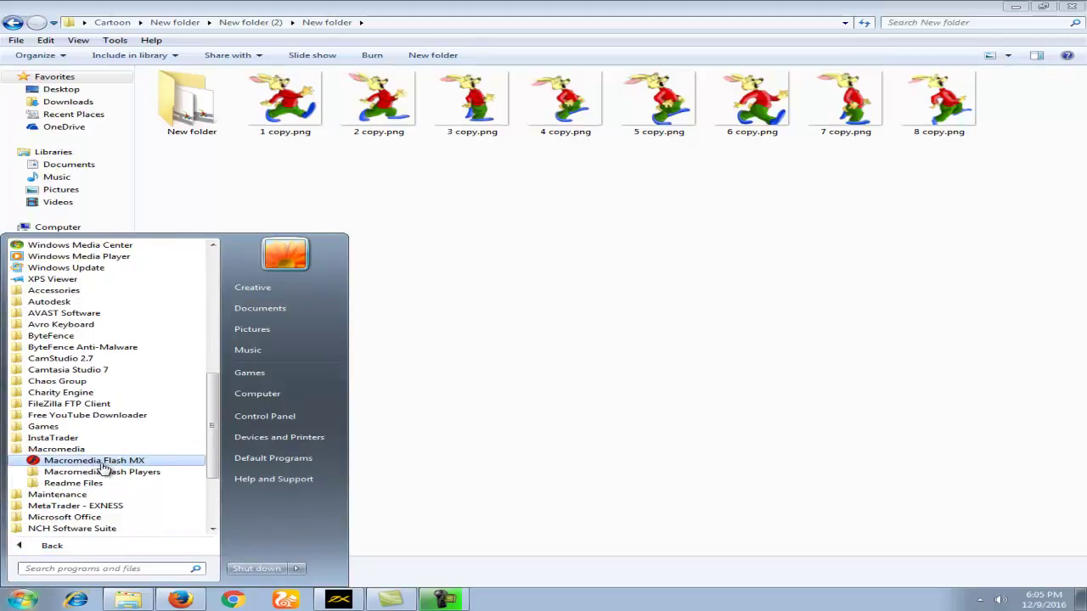
pyautogui.click(146, 463)
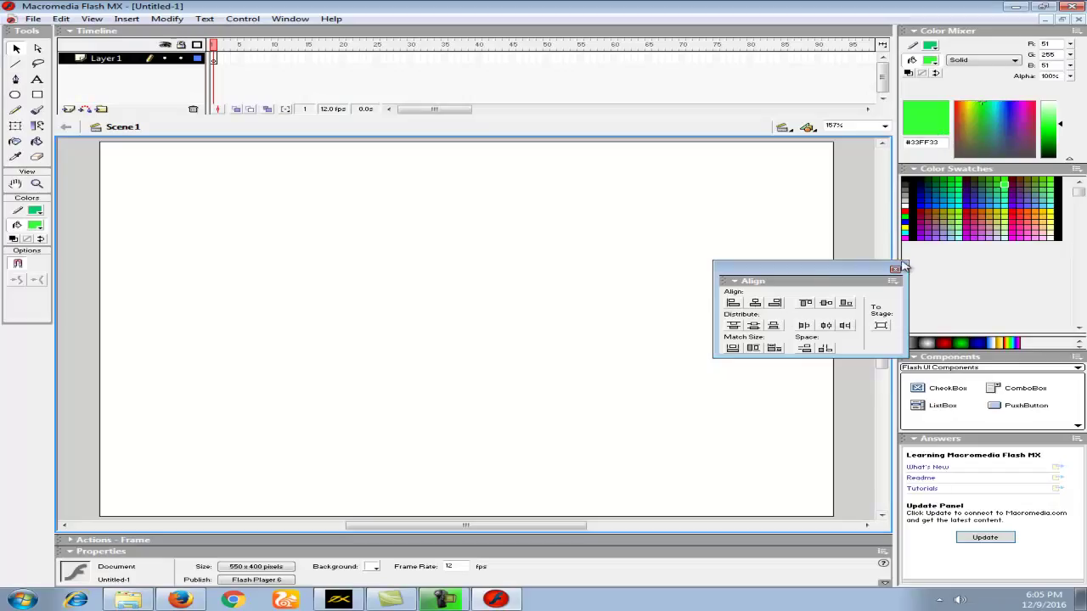
pyautogui.click(896, 270)
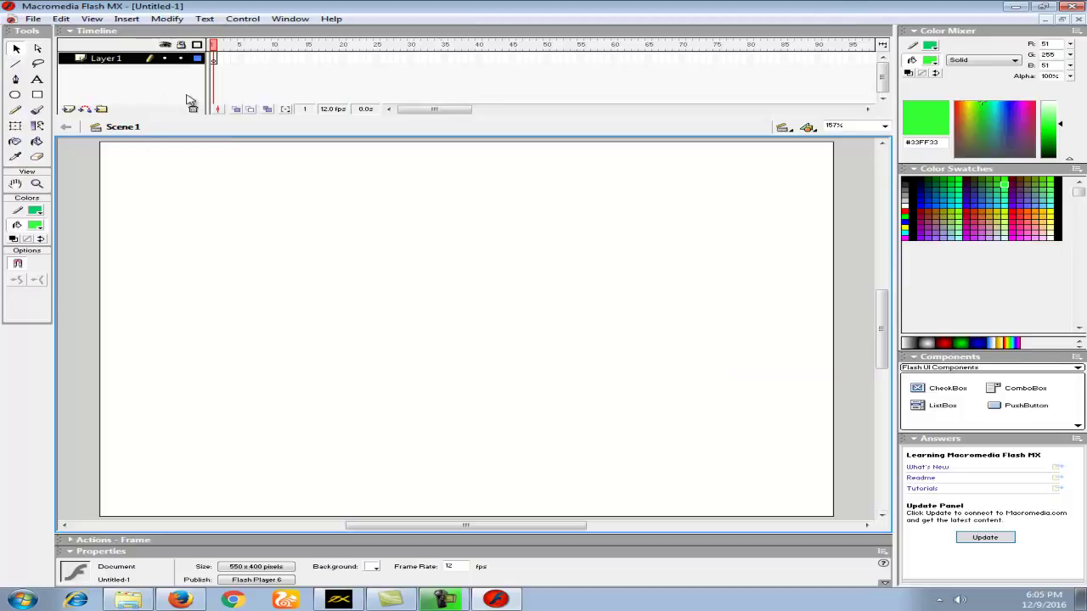
# - Import the eight rabbit images, 1 copy.png to 8 copy.png, into the document's library
pyautogui.click(32, 19)
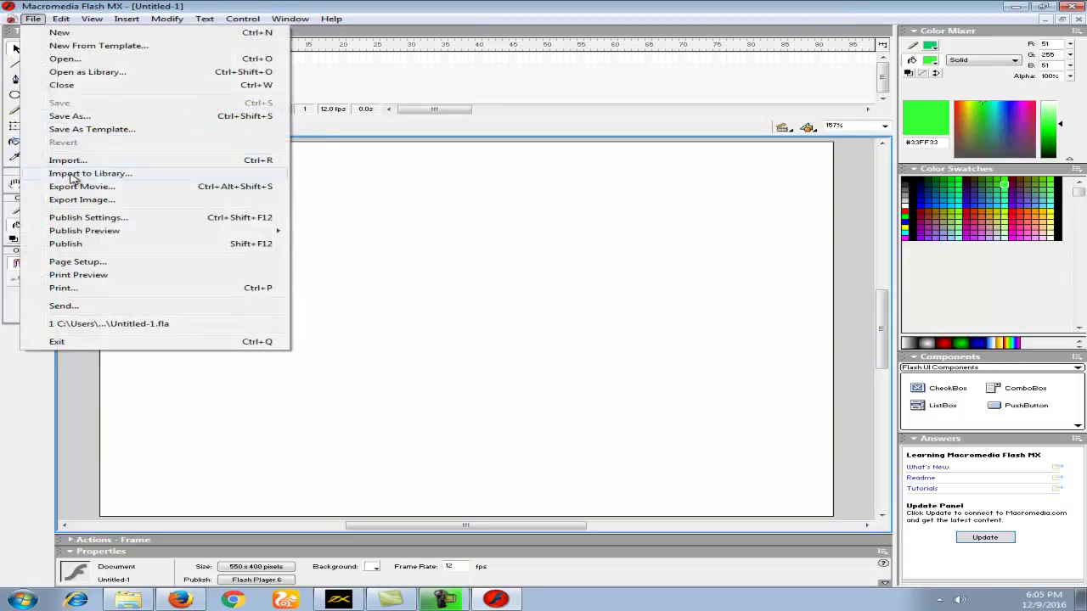
pyautogui.click(134, 176)
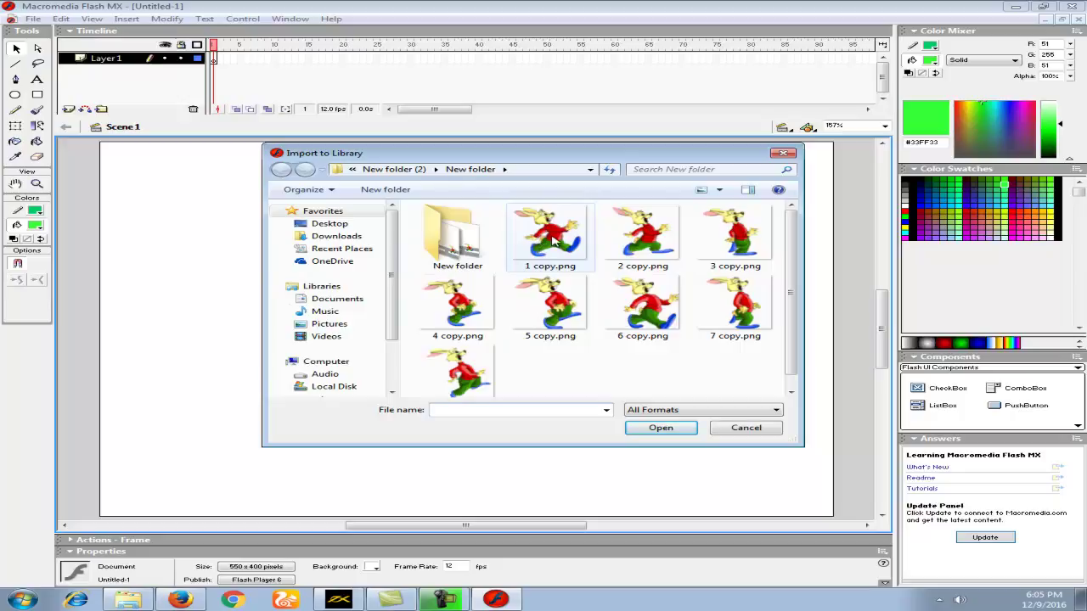
pyautogui.click(552, 242)
pyautogui.keyDown('shift'); pyautogui.click(499, 372); pyautogui.keyUp('shift')
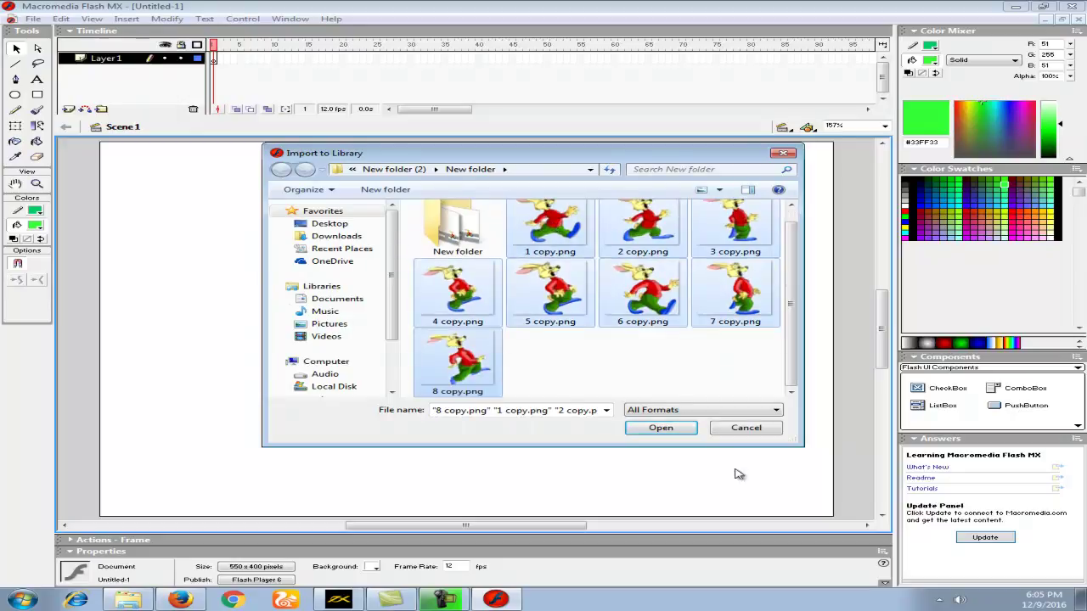
pyautogui.click(661, 428)
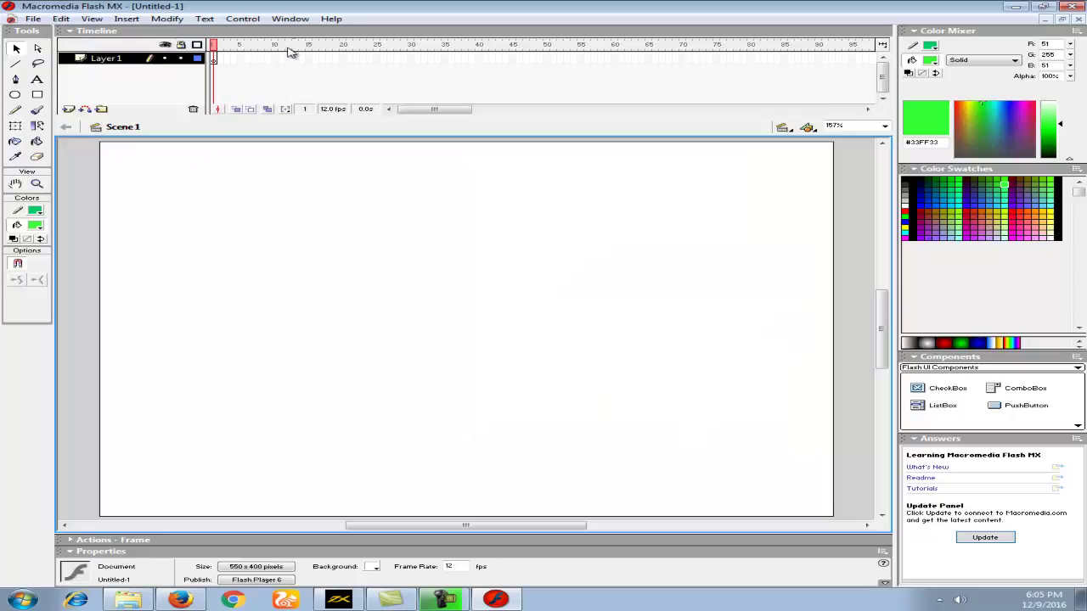
# - Show the document's Library beside the stage, enlarged to list all items, and preview several of the imported bitmaps
pyautogui.click(289, 18)
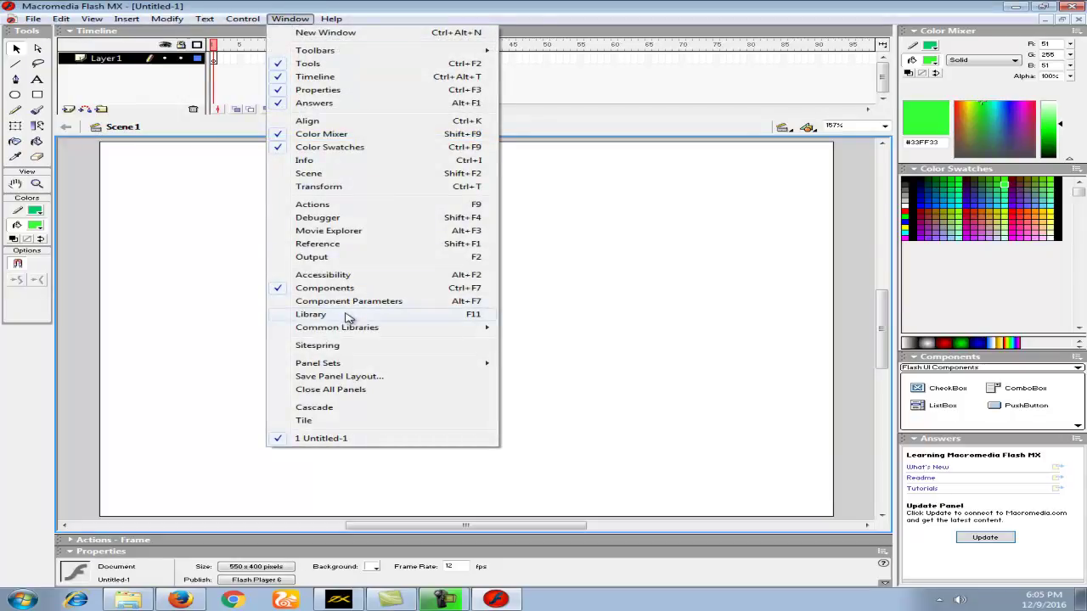
pyautogui.click(433, 8)
pyautogui.press('F11')
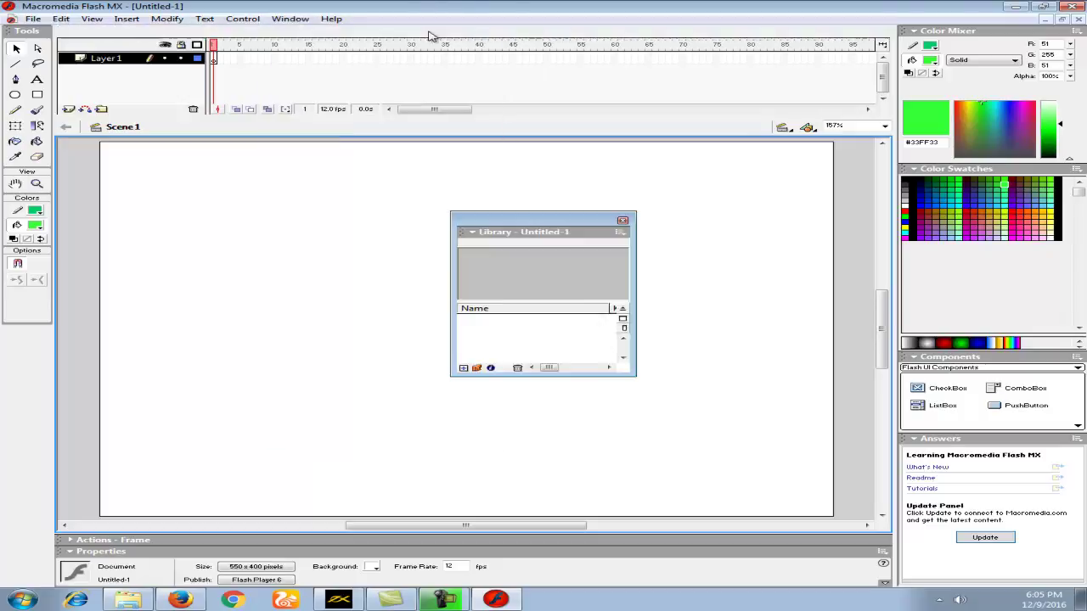
pyautogui.moveTo(540, 225); pyautogui.dragTo(889, 251)
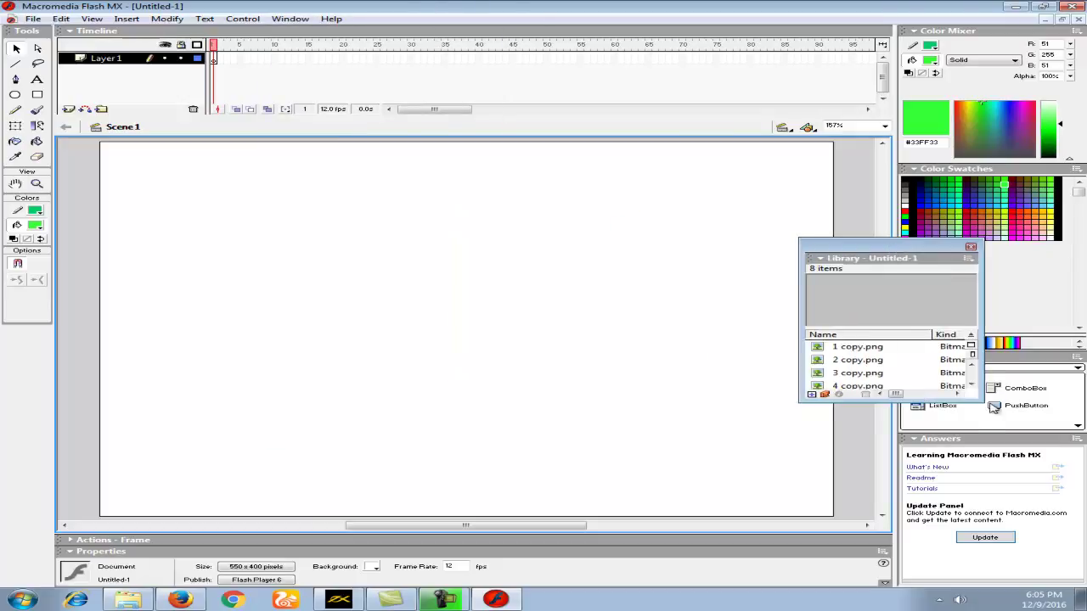
pyautogui.moveTo(976, 400); pyautogui.dragTo(1012, 508)
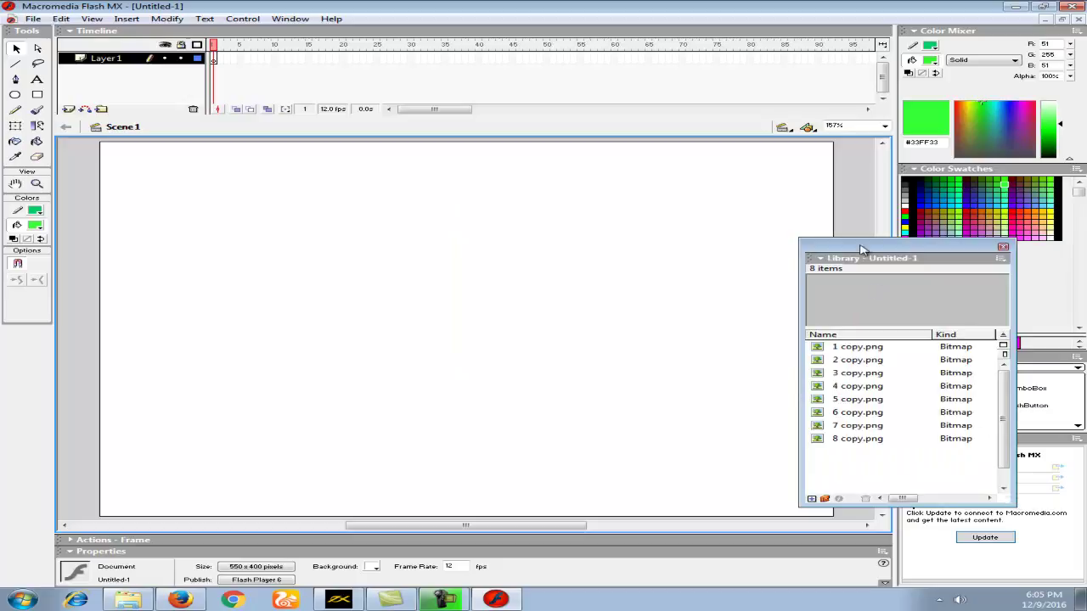
pyautogui.moveTo(866, 249); pyautogui.dragTo(876, 189)
pyautogui.click(867, 293)
pyautogui.click(874, 340)
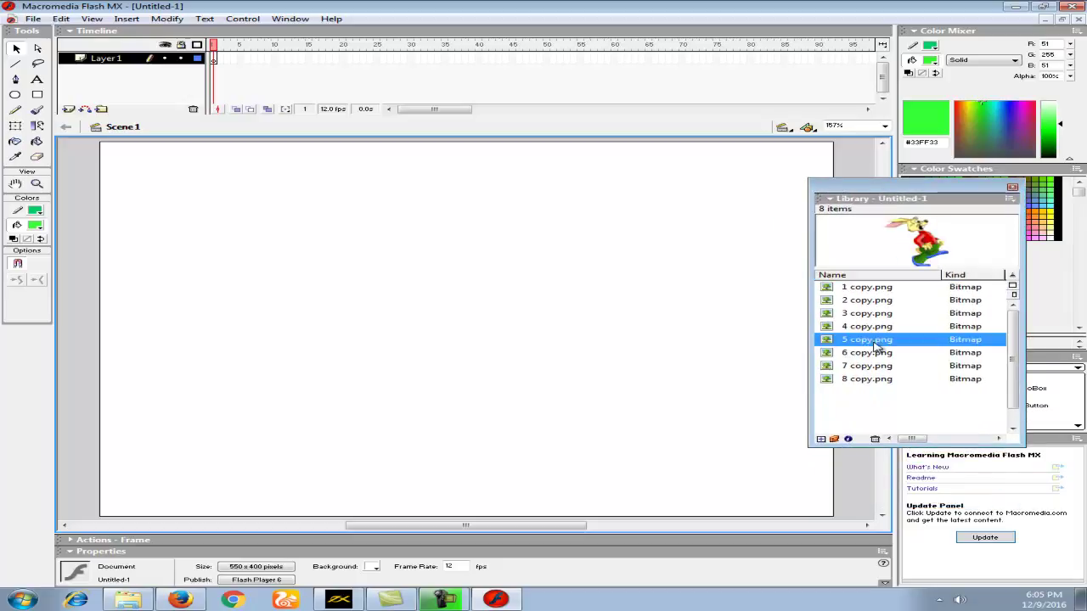
pyautogui.click(879, 380)
pyautogui.click(871, 327)
pyautogui.click(867, 292)
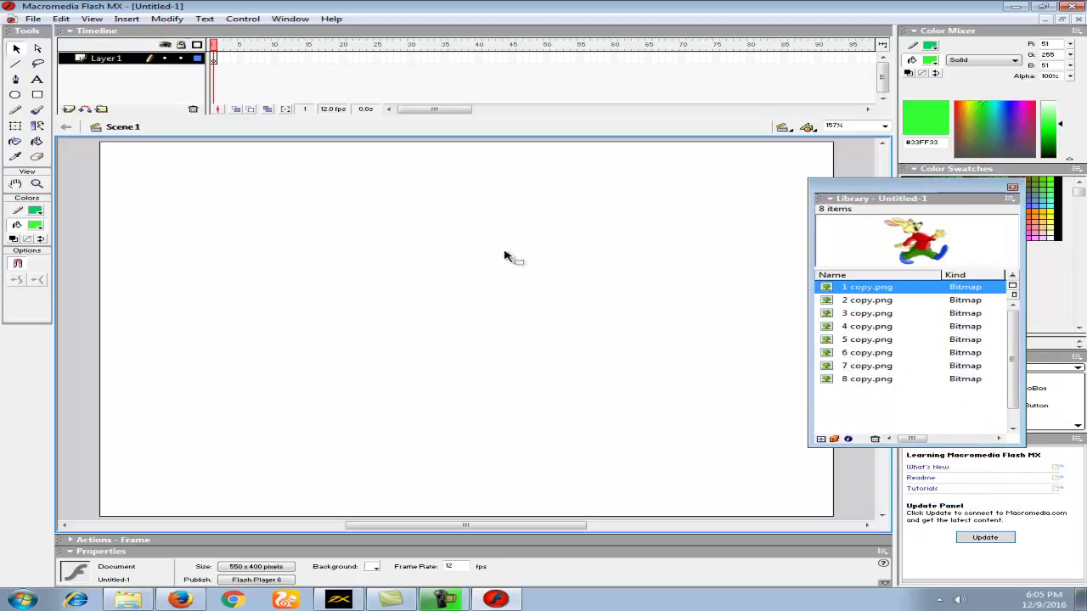
# - Turn on the rulers and place the 1 copy.png bitmap from the library near the middle of the stage
pyautogui.click(92, 19)
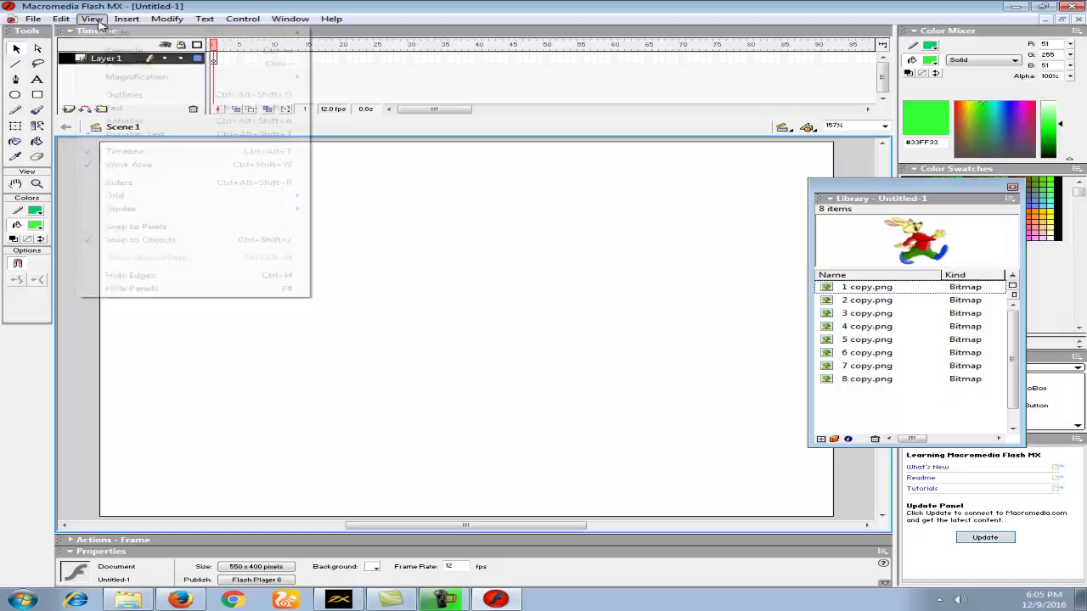
pyautogui.click(128, 181)
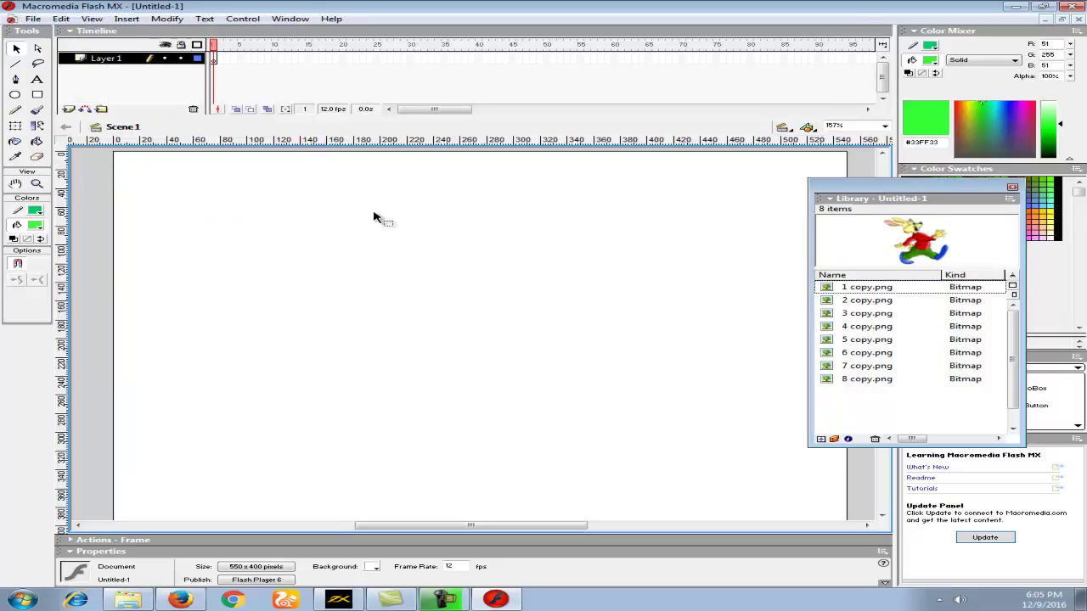
pyautogui.click(867, 291)
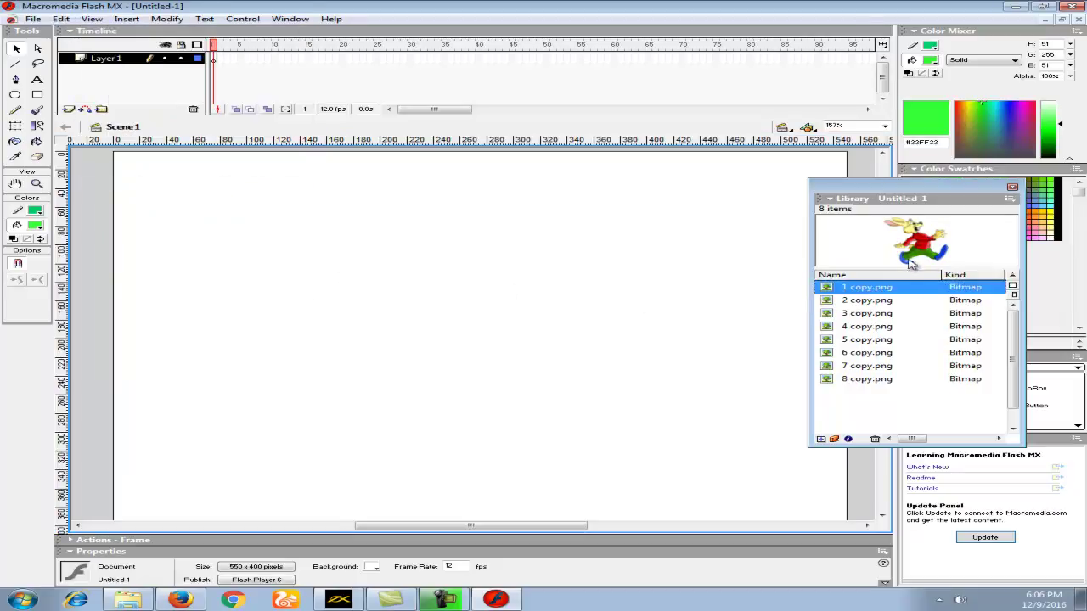
pyautogui.moveTo(917, 243); pyautogui.dragTo(449, 310)
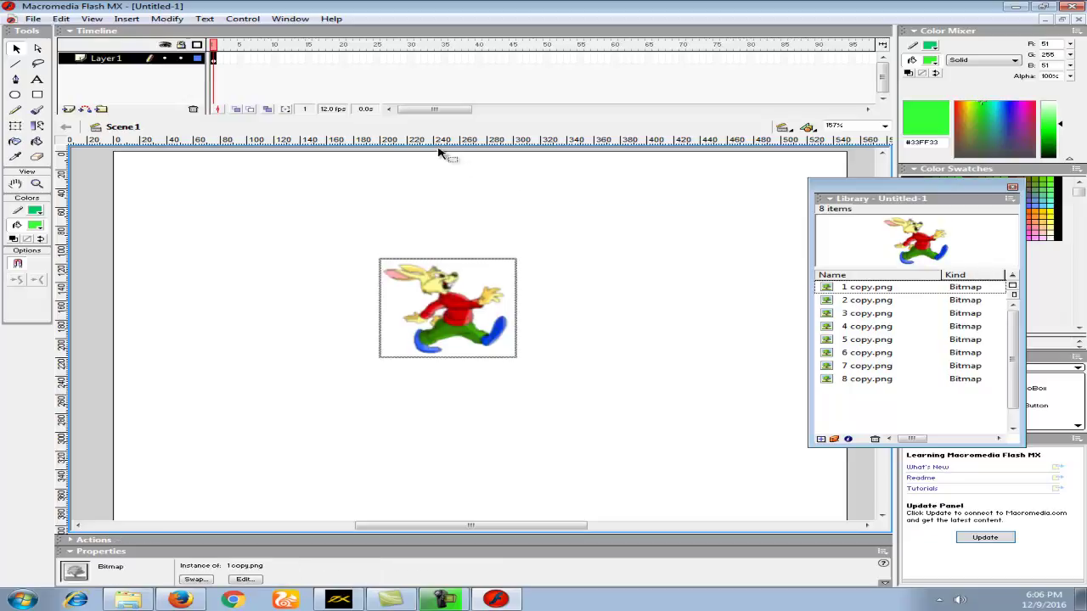
# - Convert the rabbit bitmap on the stage to a Movie Clip symbol and enter the symbol for in-place editing
pyautogui.rightClick(457, 276)
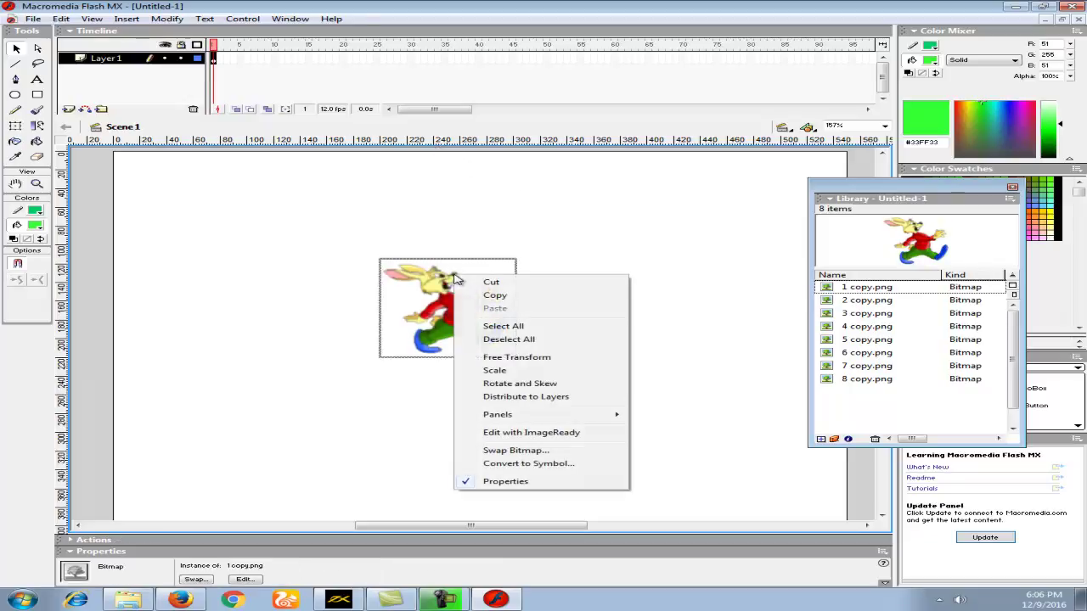
pyautogui.click(562, 465)
pyautogui.click(475, 218)
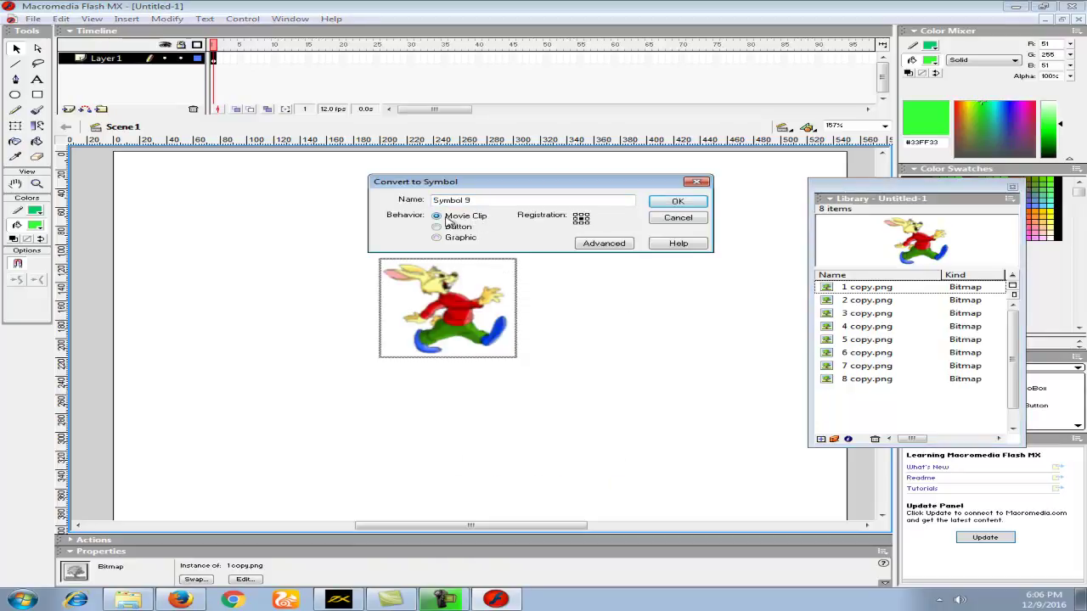
pyautogui.click(678, 204)
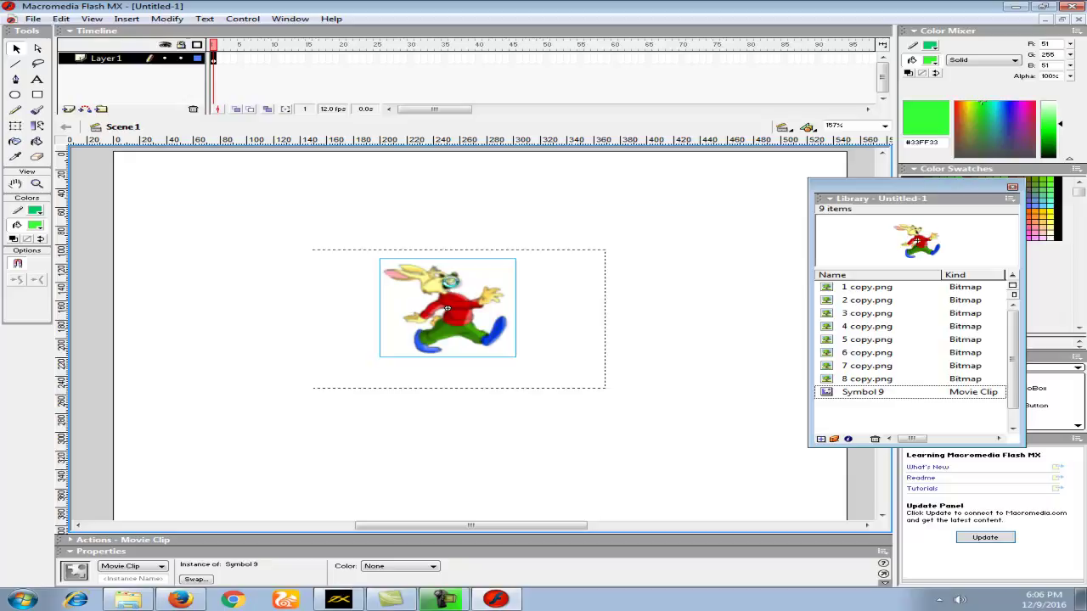
pyautogui.doubleClick(450, 289)
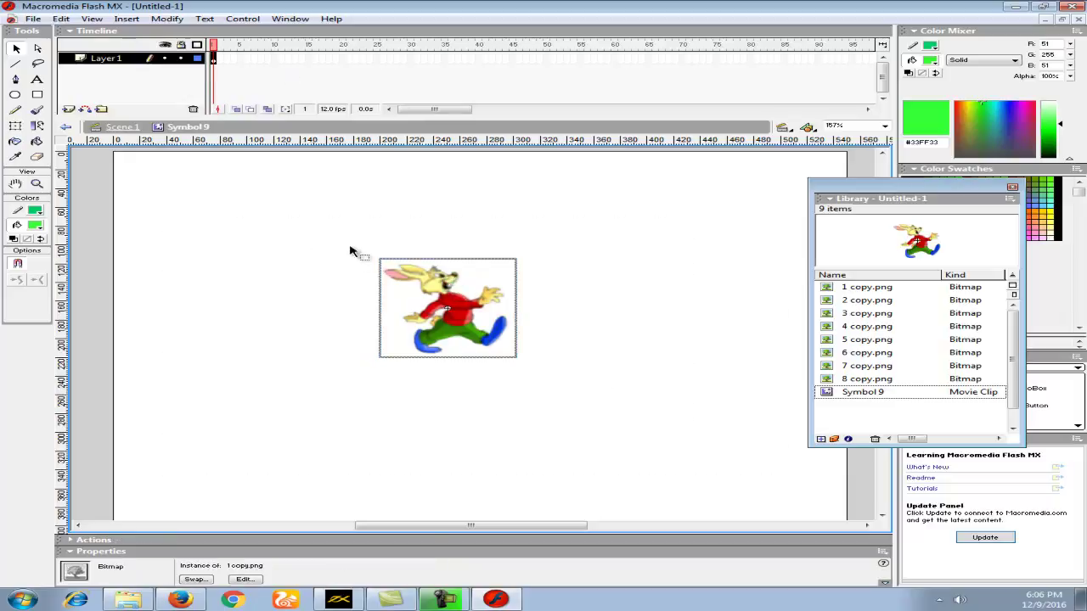
# - Place two horizontal and two vertical guides along the rabbit bitmap's four edges, and select frame 1 of Layer 1
pyautogui.moveTo(461, 146); pyautogui.dragTo(475, 261)
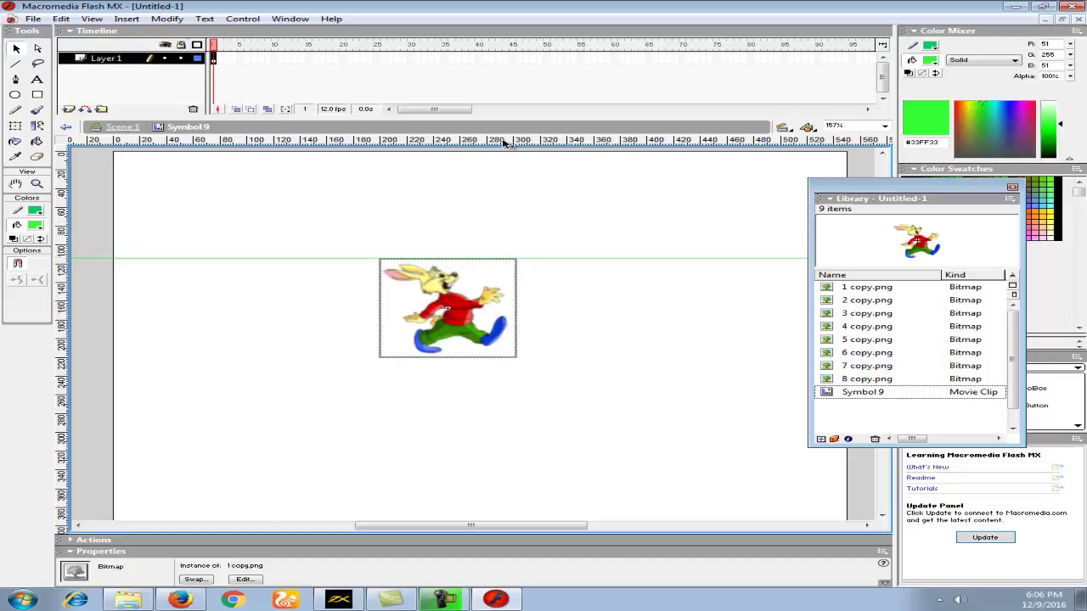
pyautogui.moveTo(495, 140); pyautogui.dragTo(502, 360)
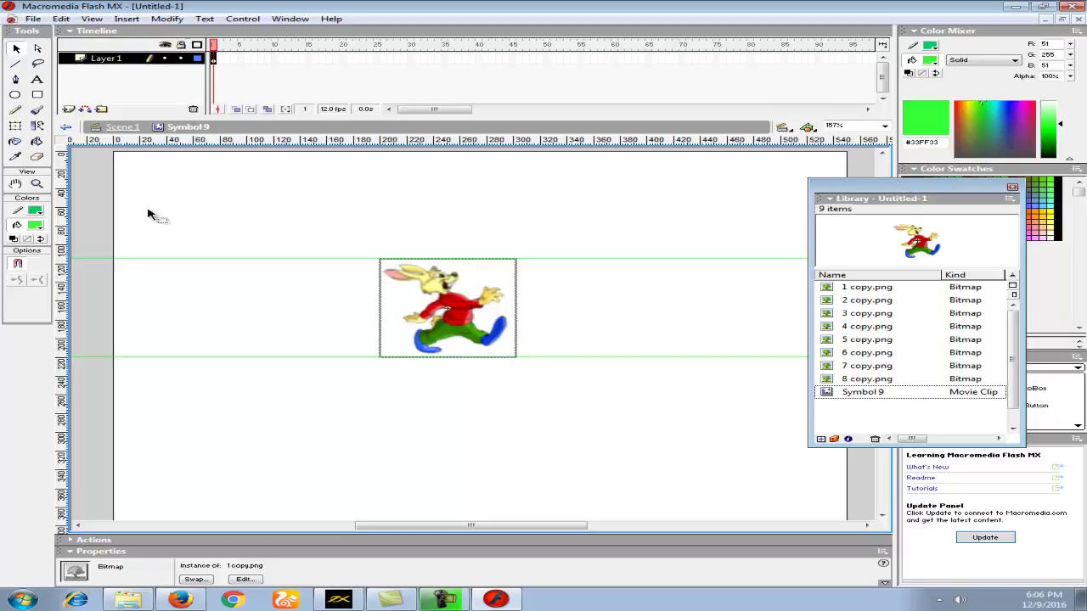
pyautogui.moveTo(64, 213); pyautogui.dragTo(380, 253)
pyautogui.moveTo(61, 223); pyautogui.dragTo(516, 294)
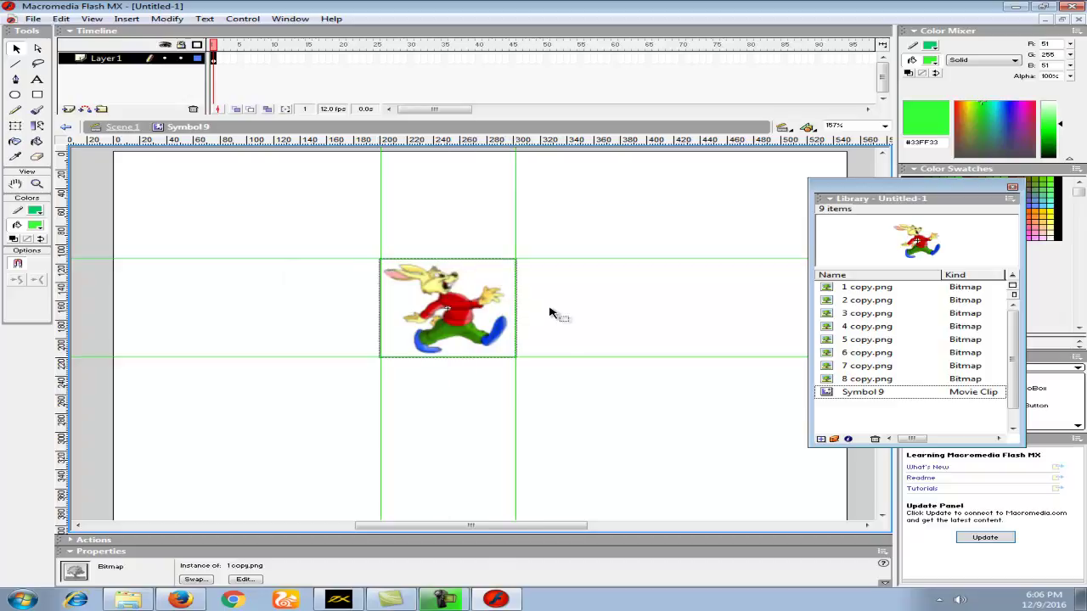
pyautogui.click(218, 60)
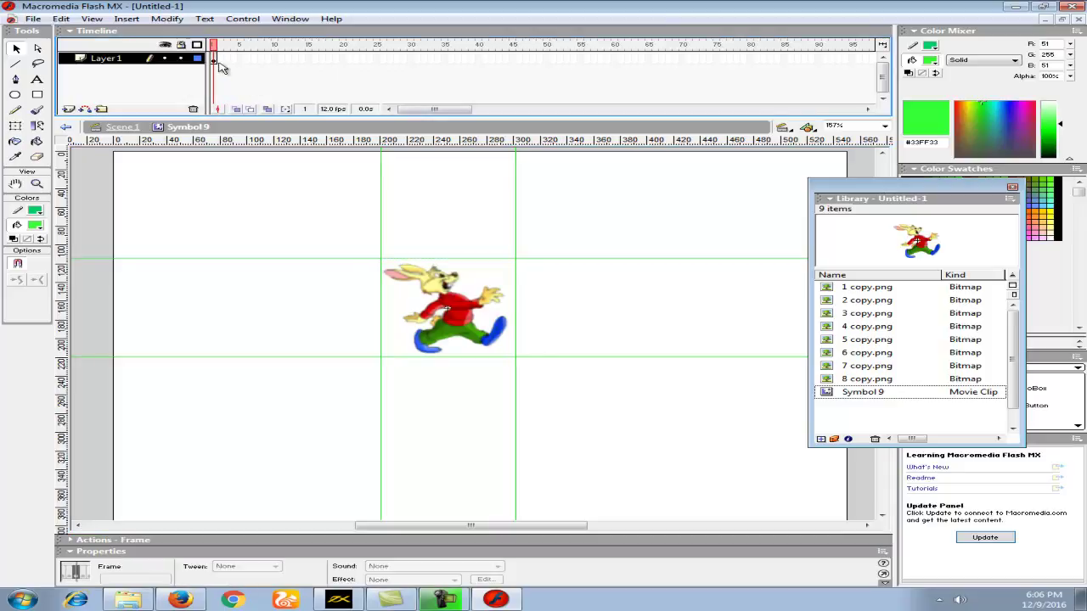
# - Insert a keyframe at frame 2 of the symbol and replace its rabbit with 2 copy.png from the library, aligned to the guides
pyautogui.click(217, 61)
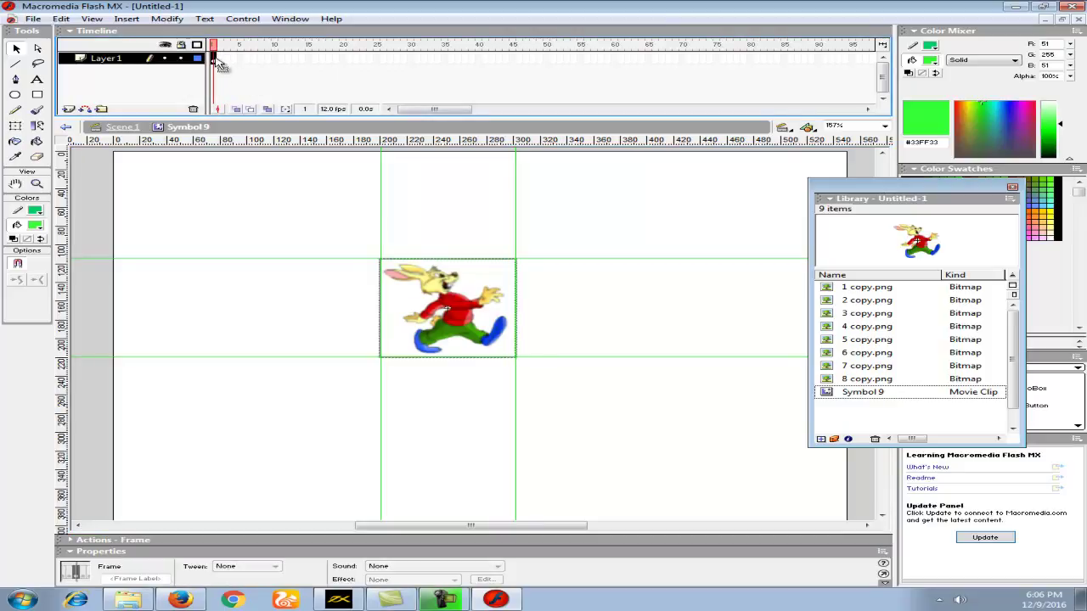
pyautogui.click(890, 288)
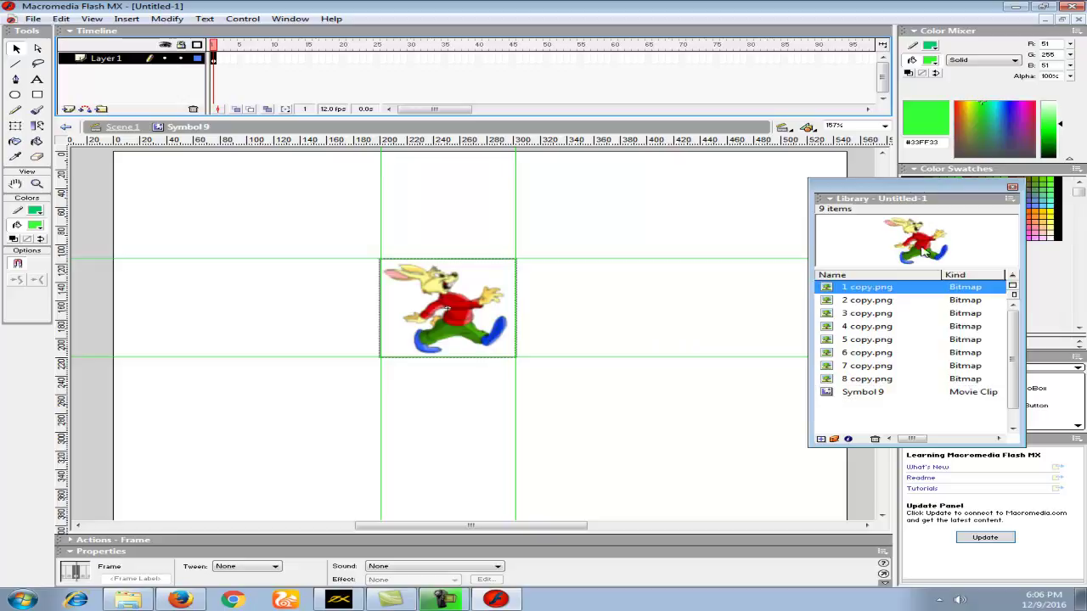
pyautogui.rightClick(219, 62)
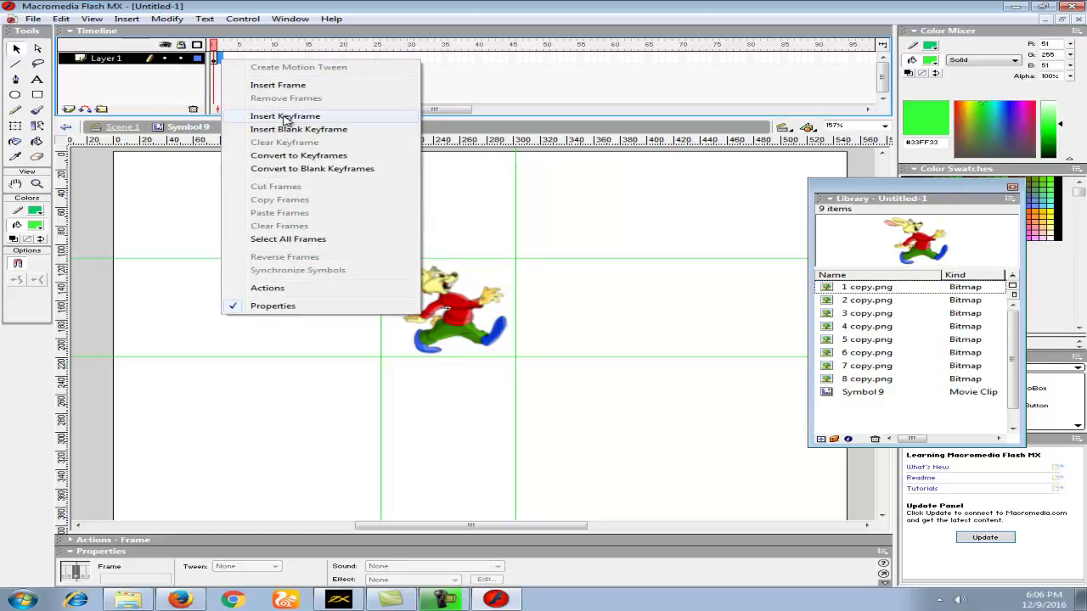
pyautogui.click(301, 116)
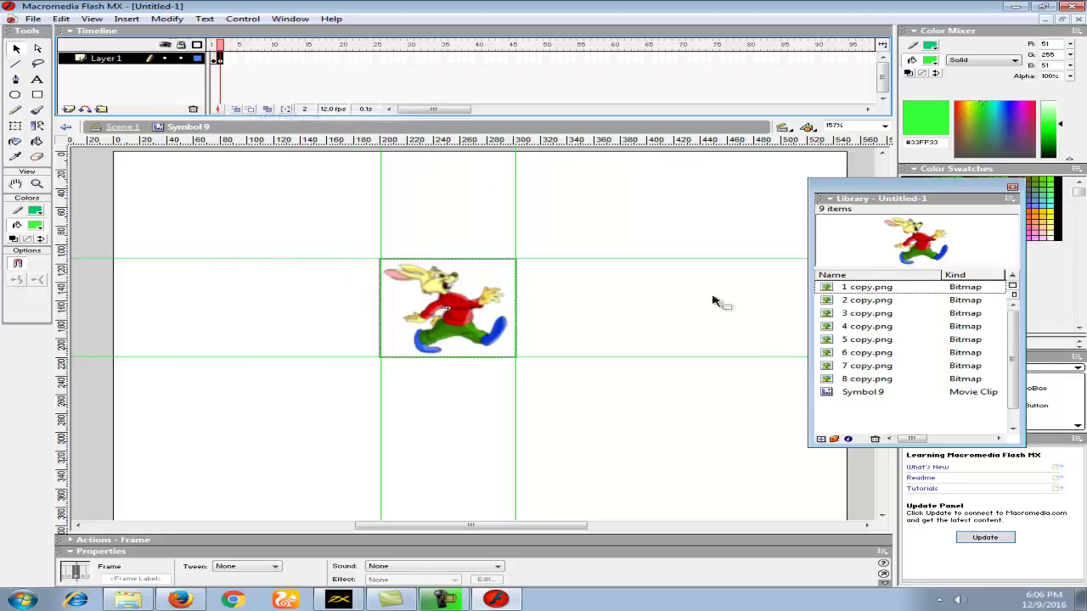
pyautogui.click(877, 302)
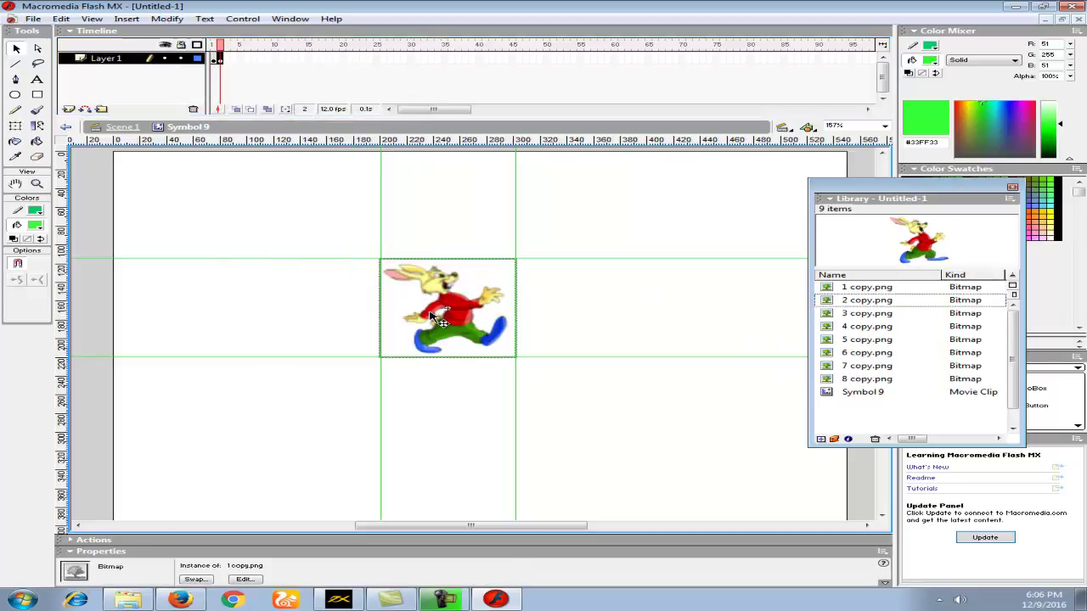
pyautogui.press('Delete')
pyautogui.moveTo(881, 300); pyautogui.dragTo(449, 311)
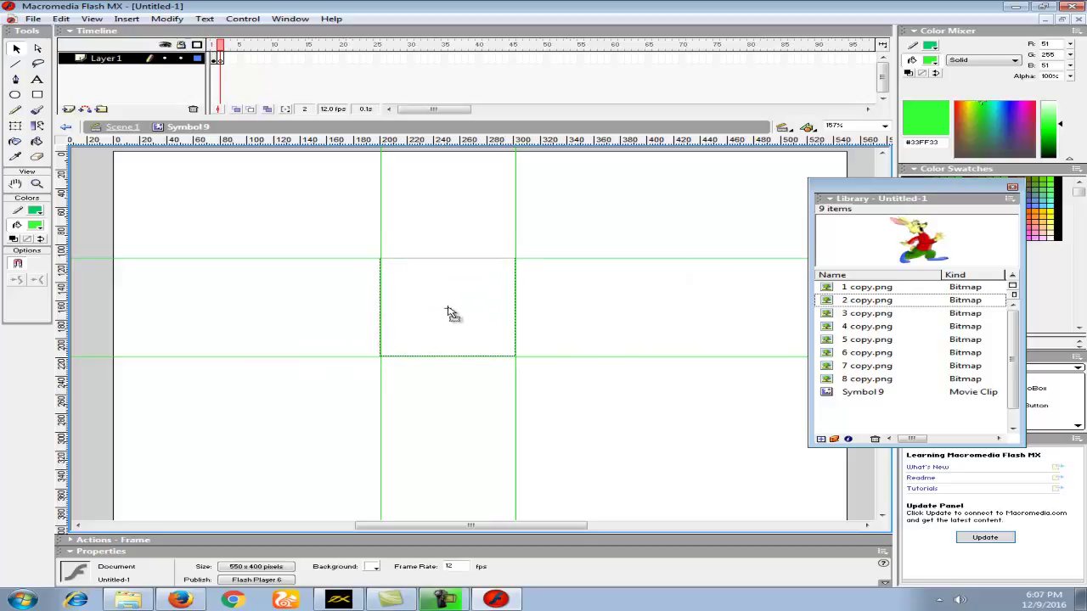
# - Insert a keyframe at frame 3 and replace its rabbit with 3 copy.png, aligned to the guides
pyautogui.rightClick(228, 59)
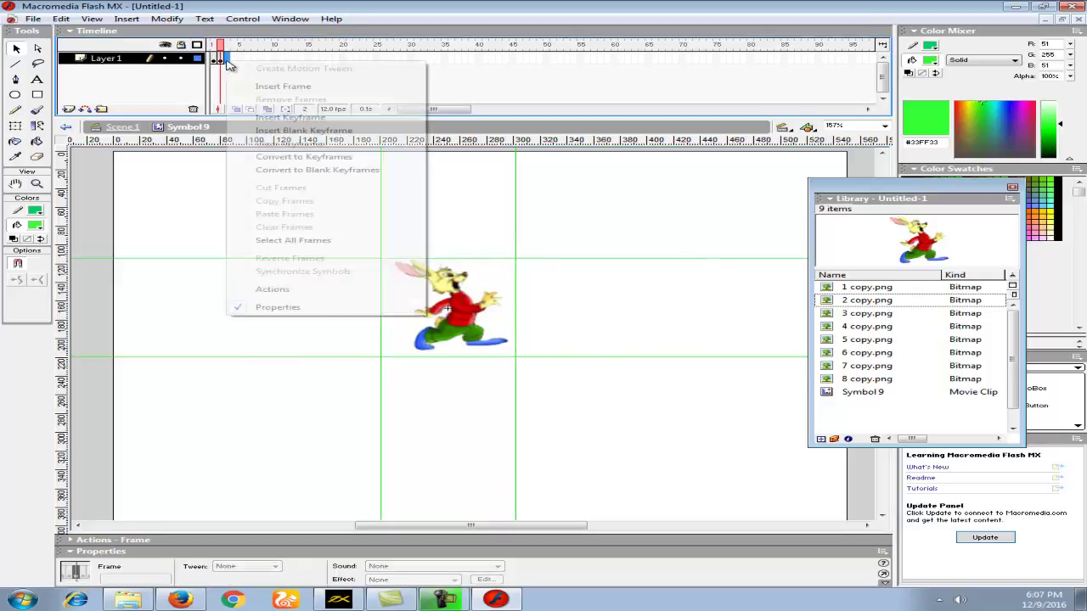
pyautogui.click(262, 116)
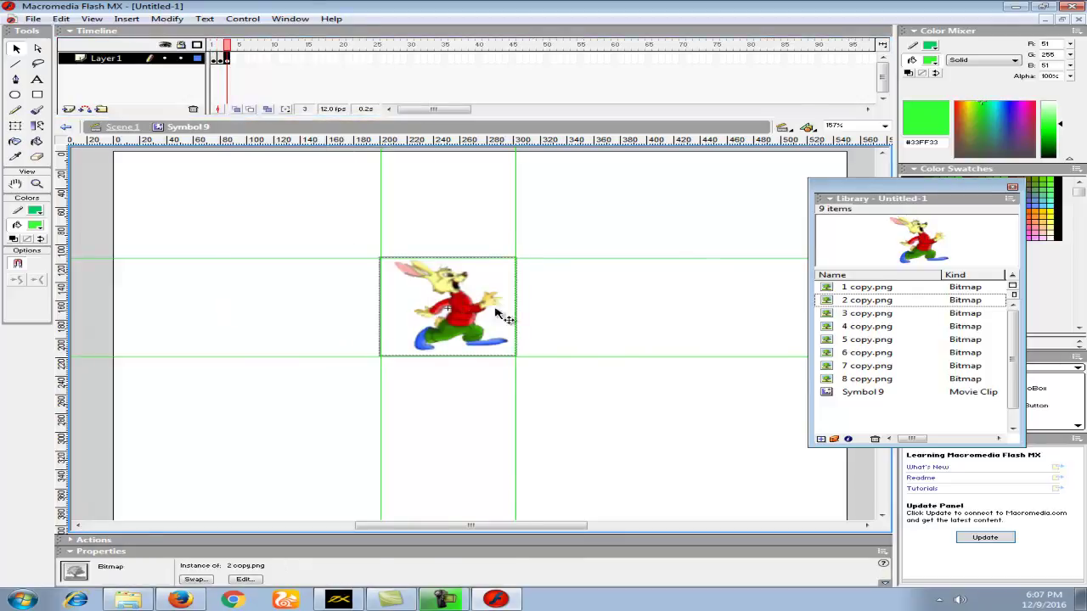
pyautogui.press('Delete')
pyautogui.click(926, 314)
pyautogui.moveTo(921, 252); pyautogui.dragTo(449, 311)
# - Insert a keyframe at frame 4, replace its rabbit with 4 copy.png, and nudge the bitmap slightly left to fit the guides
pyautogui.rightClick(232, 59)
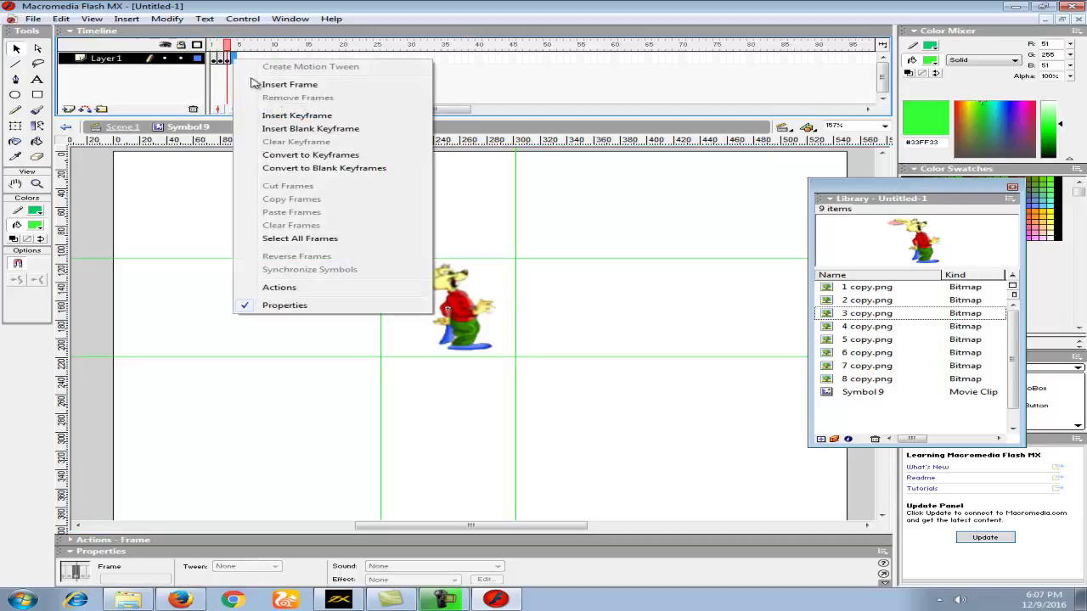
pyautogui.click(289, 115)
pyautogui.press('Delete')
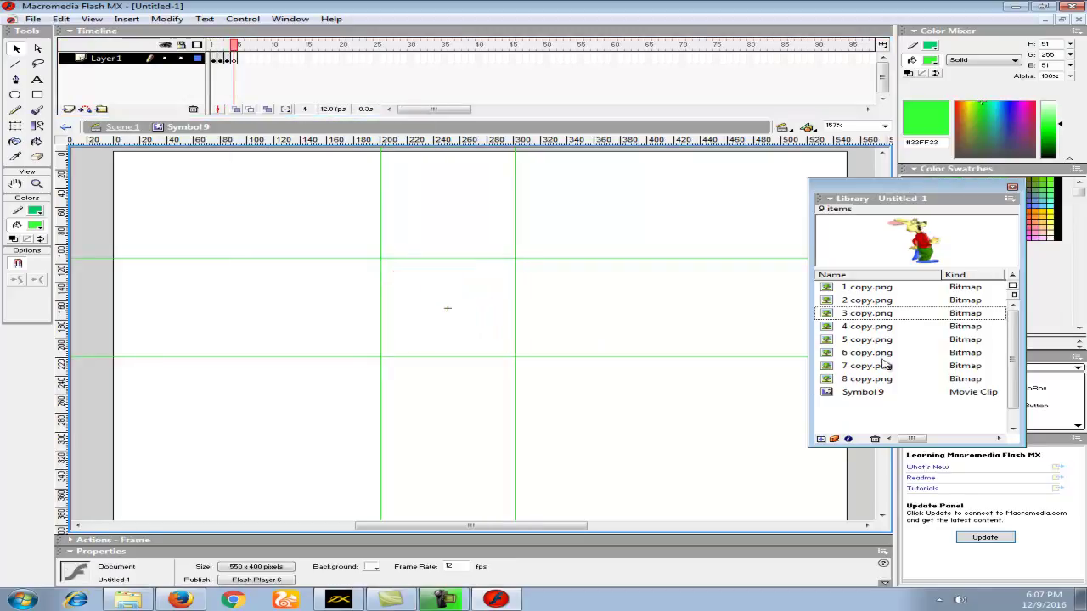
pyautogui.click(884, 327)
pyautogui.moveTo(916, 252); pyautogui.dragTo(450, 313)
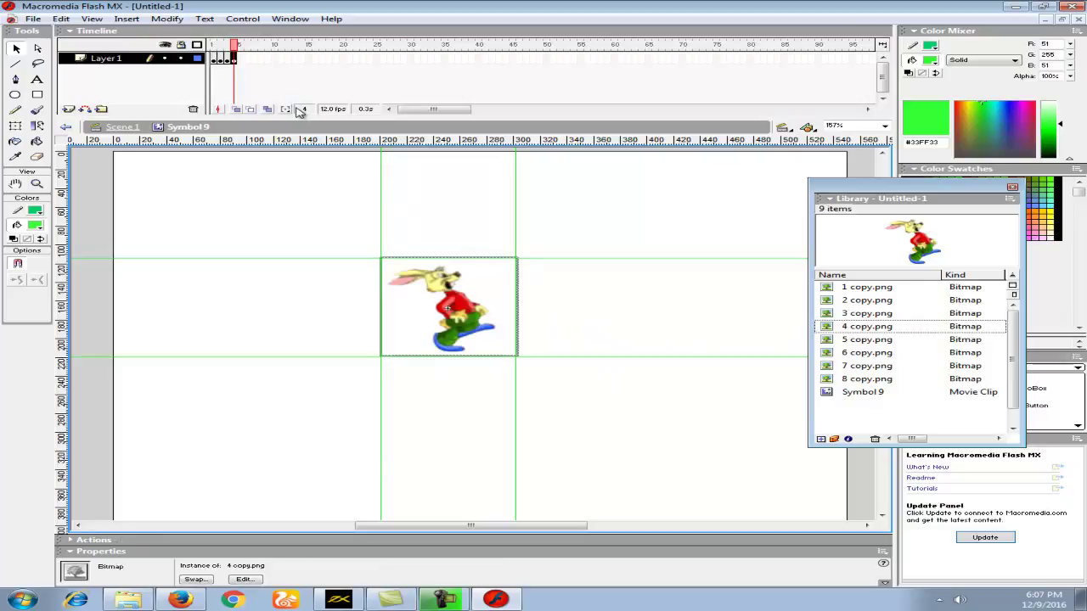
pyautogui.press('Left')
pyautogui.press('Left')
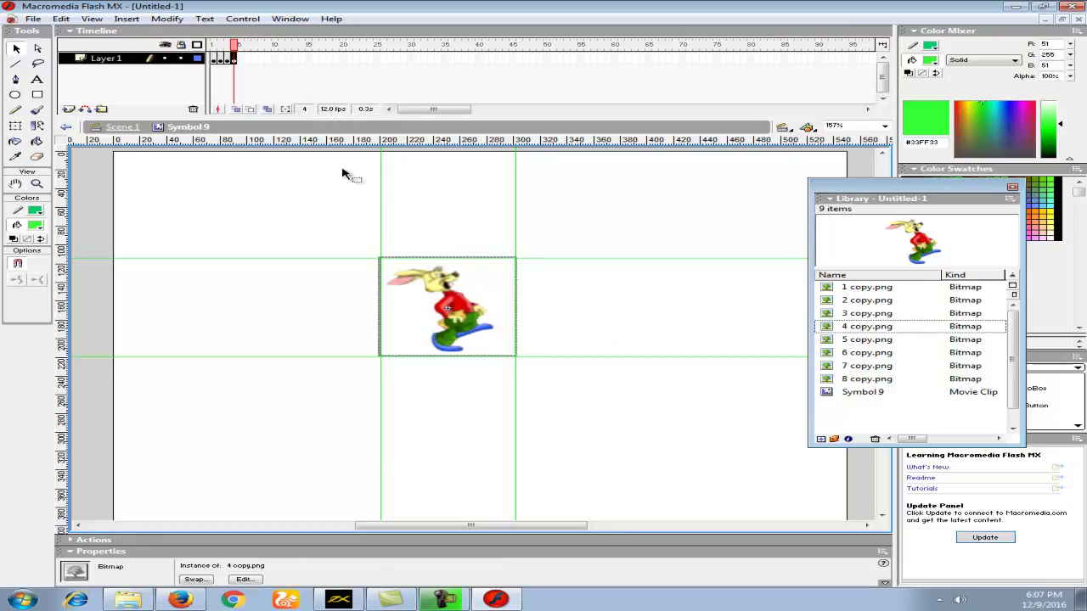
# - Insert a keyframe at frame 5 and replace its rabbit with 5 copy.png, aligned to the guides
pyautogui.rightClick(244, 65)
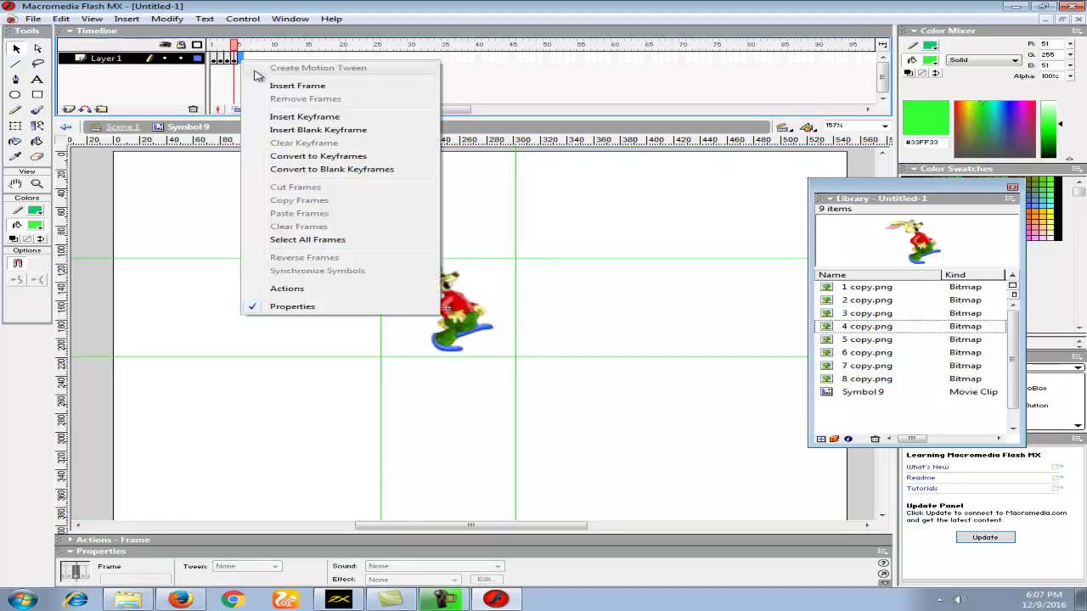
pyautogui.click(280, 115)
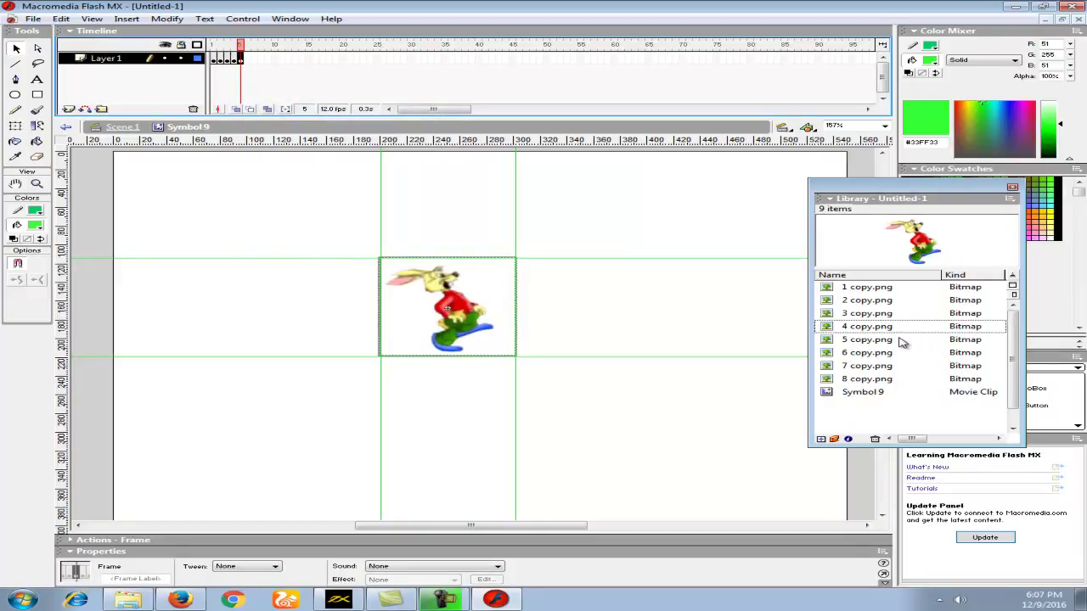
pyautogui.press('Delete')
pyautogui.click(868, 339)
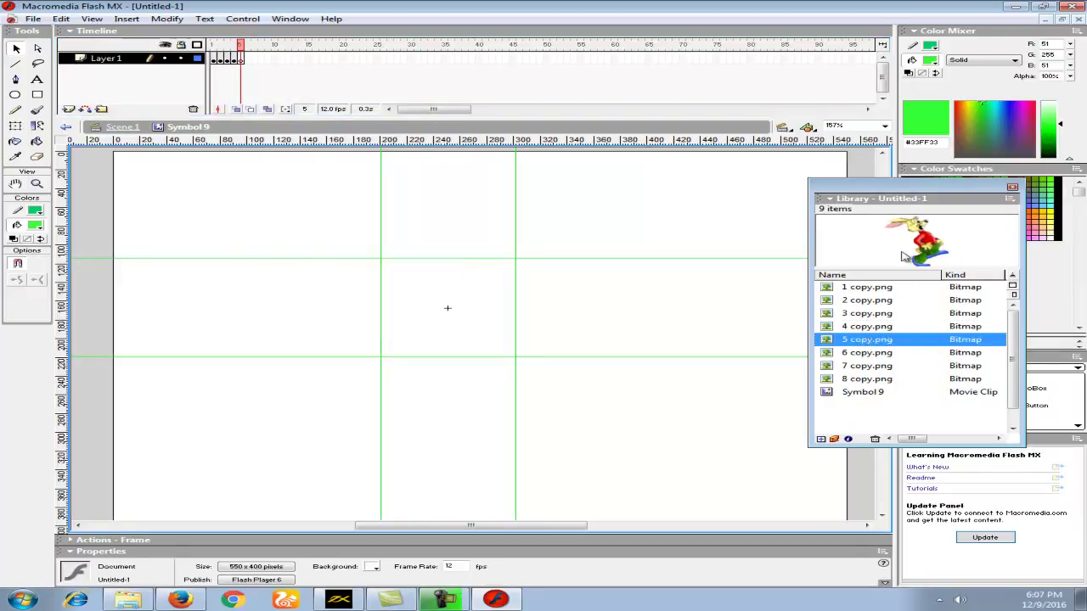
pyautogui.moveTo(905, 257); pyautogui.dragTo(448, 311)
# - Insert a keyframe at frame 6 and replace its rabbit with 6 copy.png, aligned to the guides
pyautogui.click(247, 59)
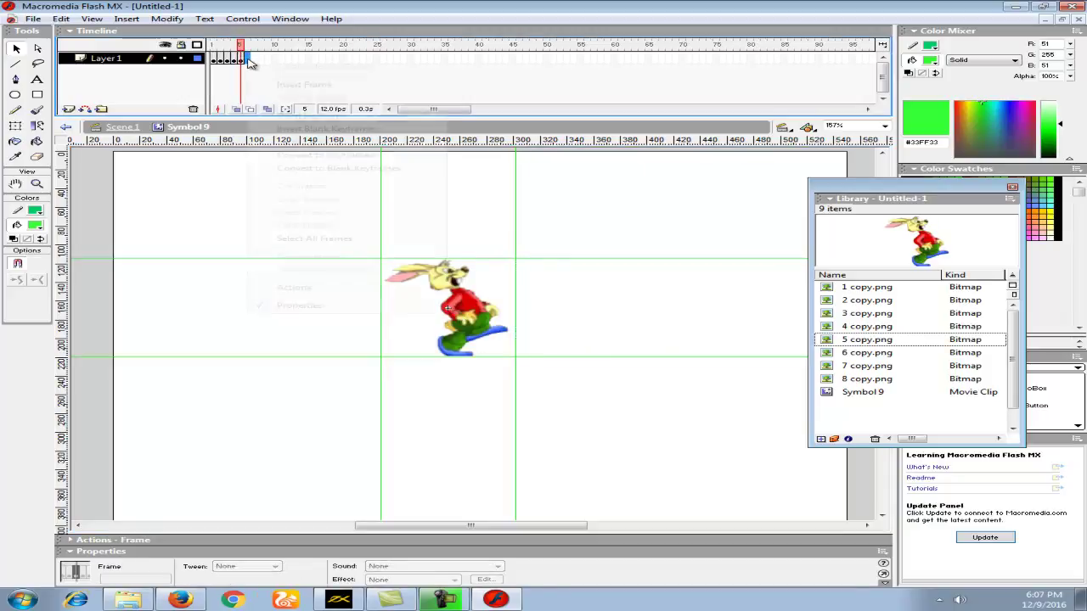
pyautogui.rightClick(247, 59)
pyautogui.click(310, 114)
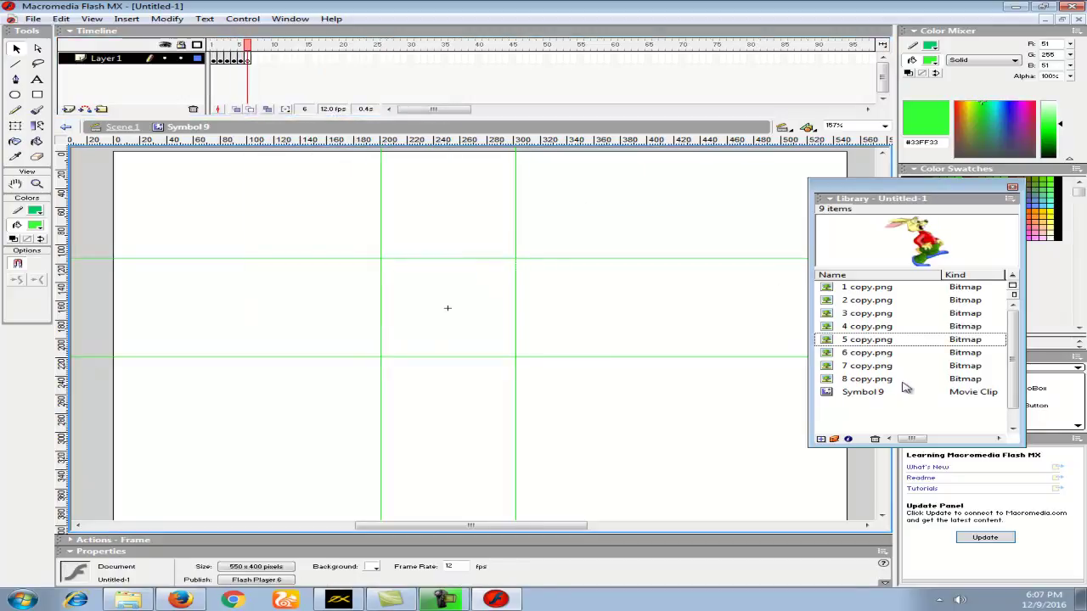
pyautogui.moveTo(882, 355); pyautogui.dragTo(450, 312)
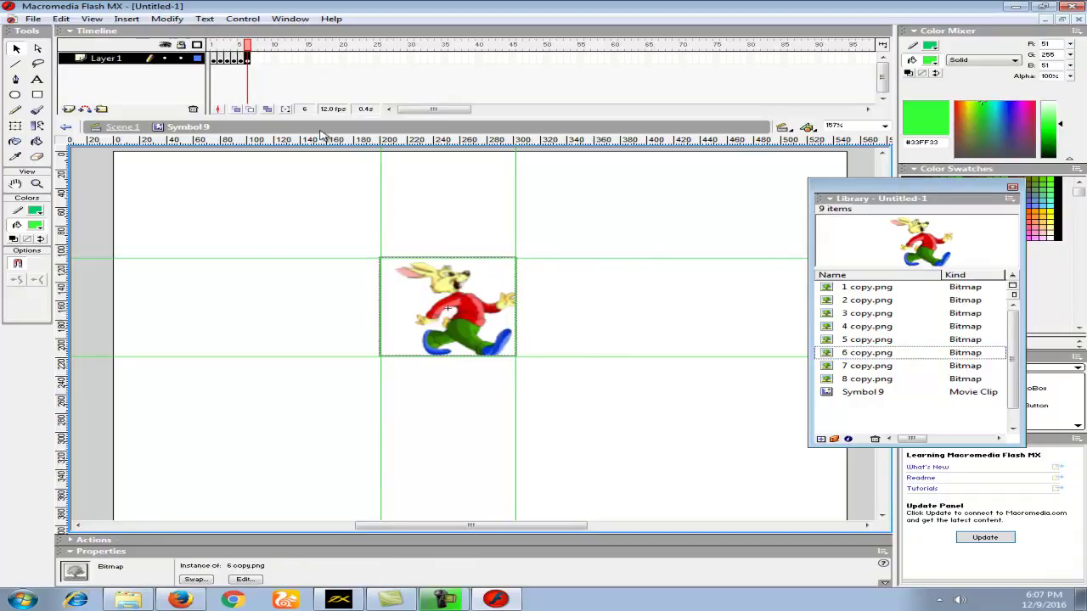
# - Insert a keyframe at frame 7 and replace its rabbit with 7 copy.png, aligned to the guides
pyautogui.click(254, 61)
pyautogui.rightClick(252, 62)
pyautogui.click(326, 114)
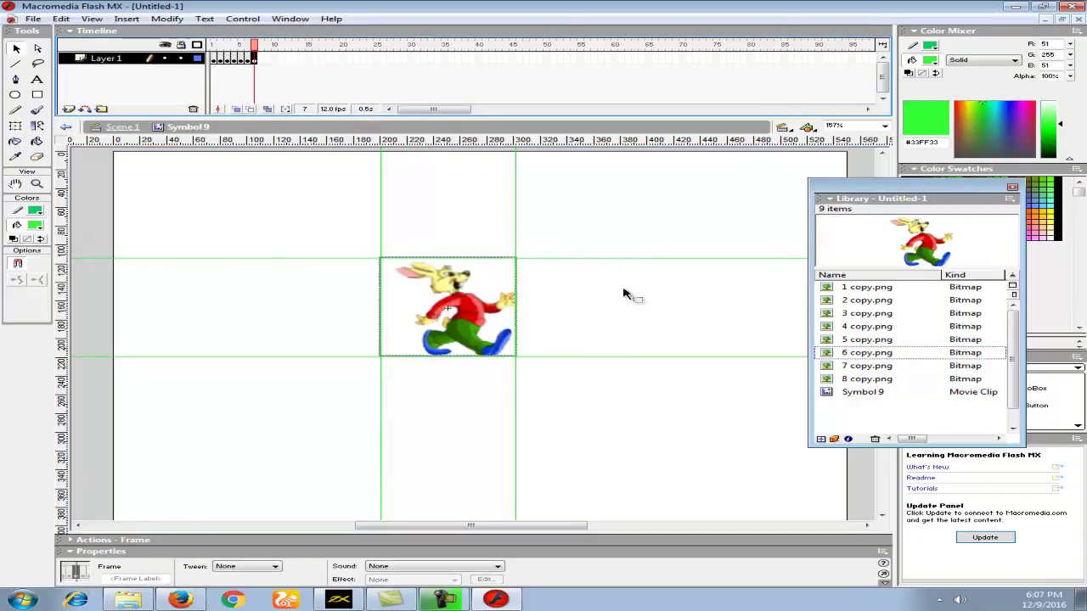
pyautogui.press('Delete')
pyautogui.moveTo(883, 366); pyautogui.dragTo(450, 313)
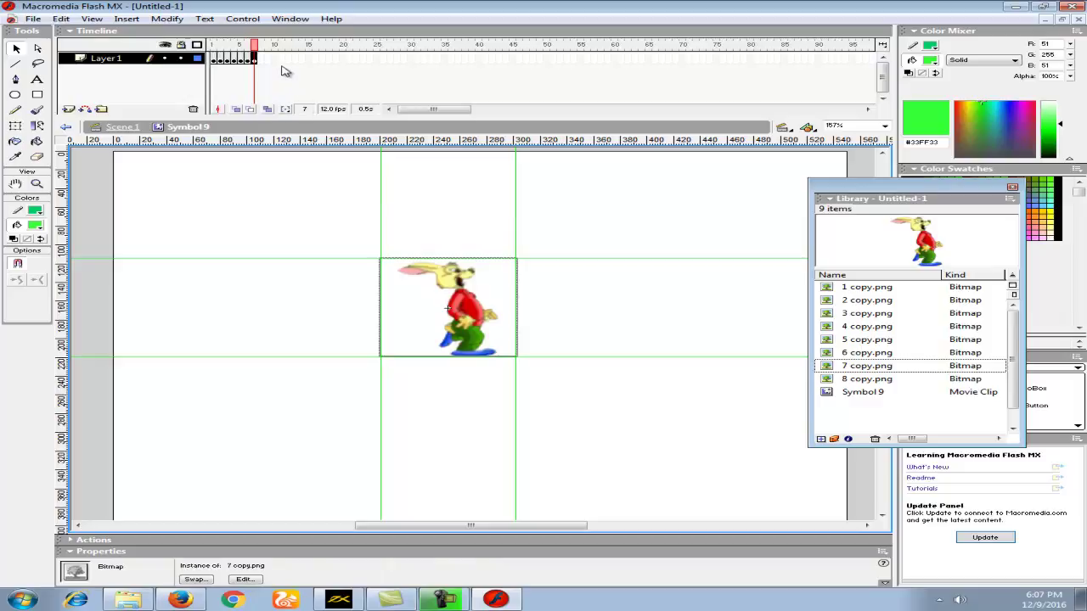
# - Insert a keyframe at frame 8 and replace its rabbit with 8 copy.png, aligned to the guides
pyautogui.click(264, 60)
pyautogui.rightClick(264, 60)
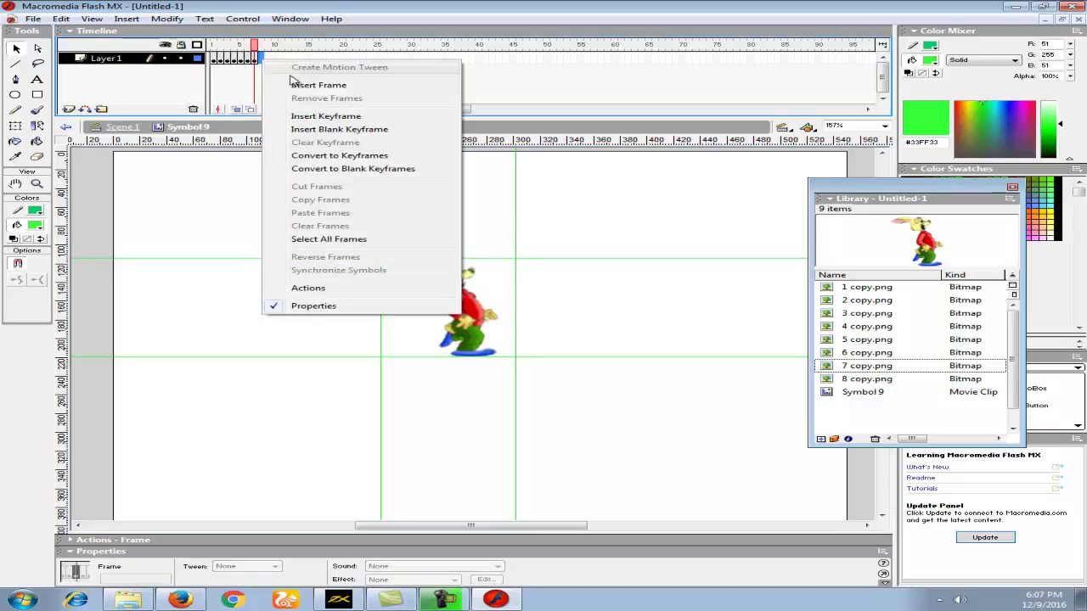
pyautogui.click(325, 116)
pyautogui.press('Delete')
pyautogui.click(862, 381)
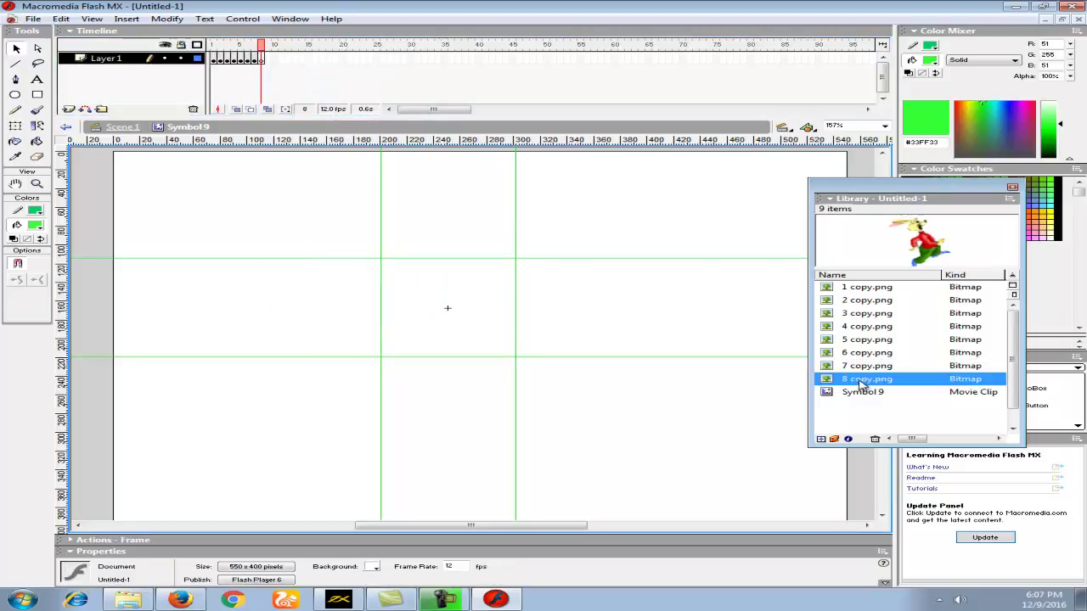
pyautogui.moveTo(925, 256); pyautogui.dragTo(450, 312)
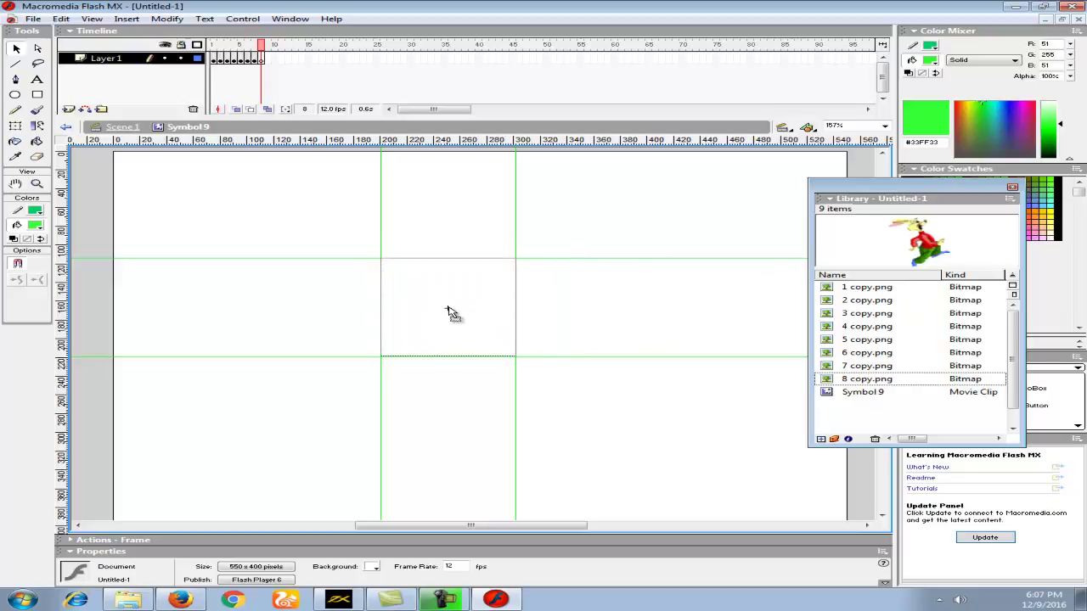
pyautogui.moveTo(448, 312); pyautogui.dragTo(450, 313)
# - Play the walk cycle inside the symbol, then return to Scene 1 to preview it as a test movie and close the preview
pyautogui.press('Return')
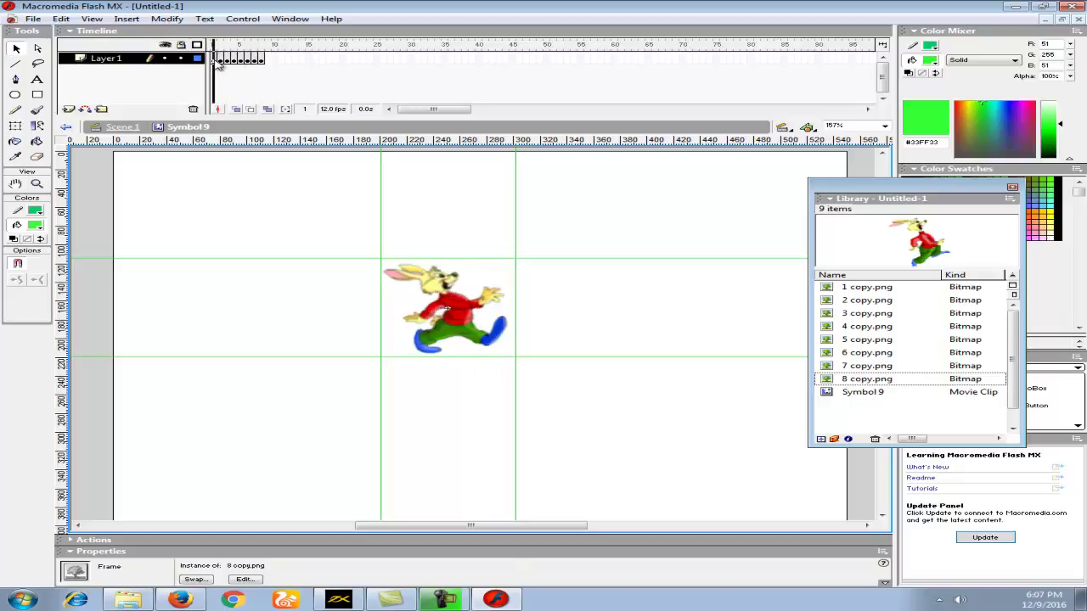
pyautogui.press('Return')
pyautogui.click(123, 128)
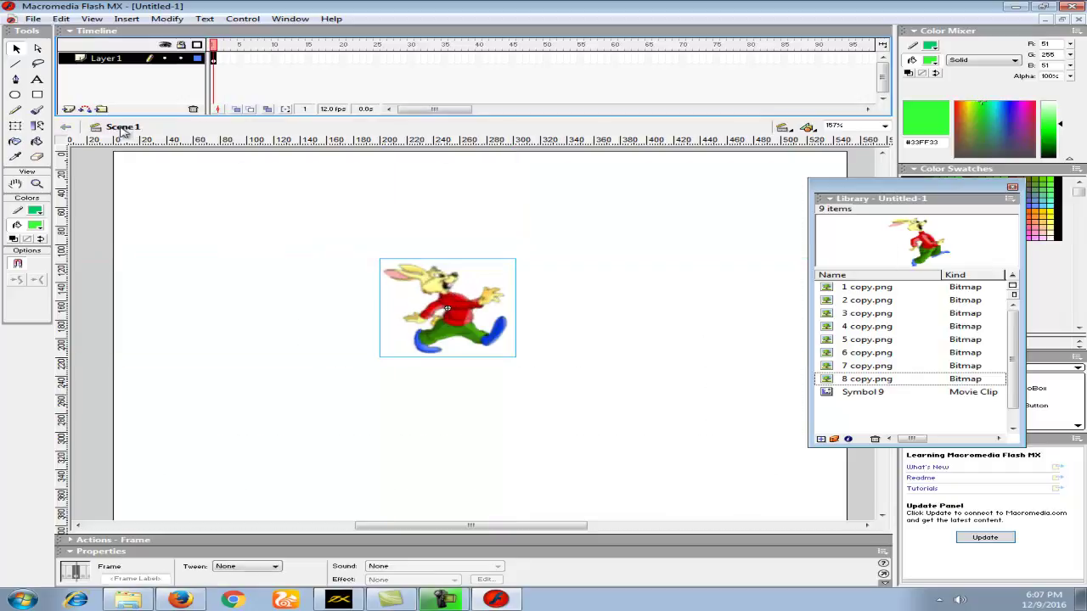
pyautogui.hotkey('ctrl', 'Return')
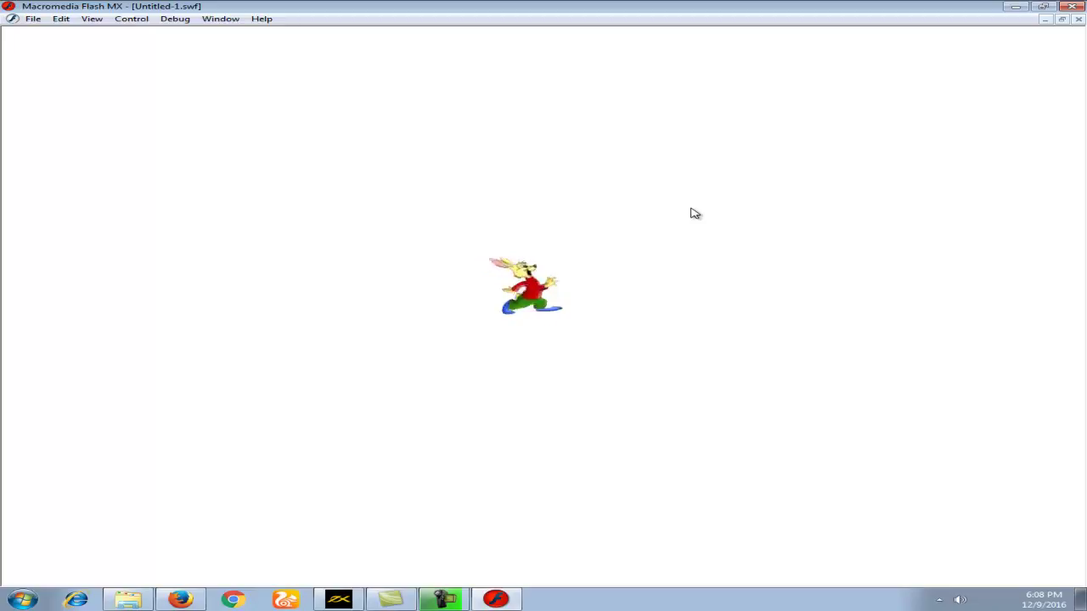
pyautogui.hotkey('ctrl', 'w')
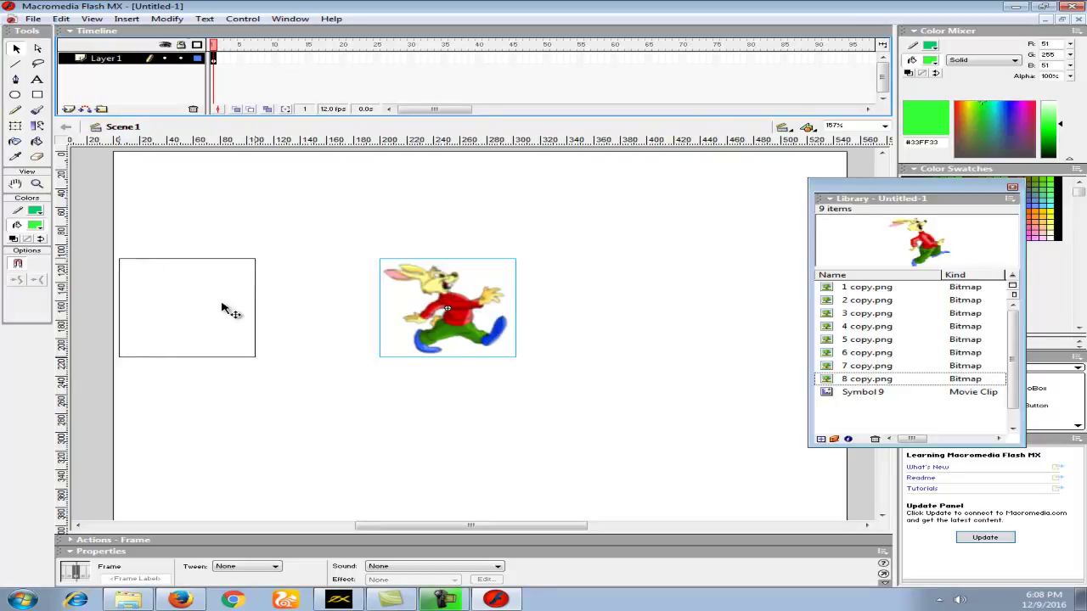
# - Move the rabbit movie clip to the left edge of the stage and insert a keyframe at frame 39 of Layer 1
pyautogui.moveTo(204, 312); pyautogui.dragTo(204, 312)
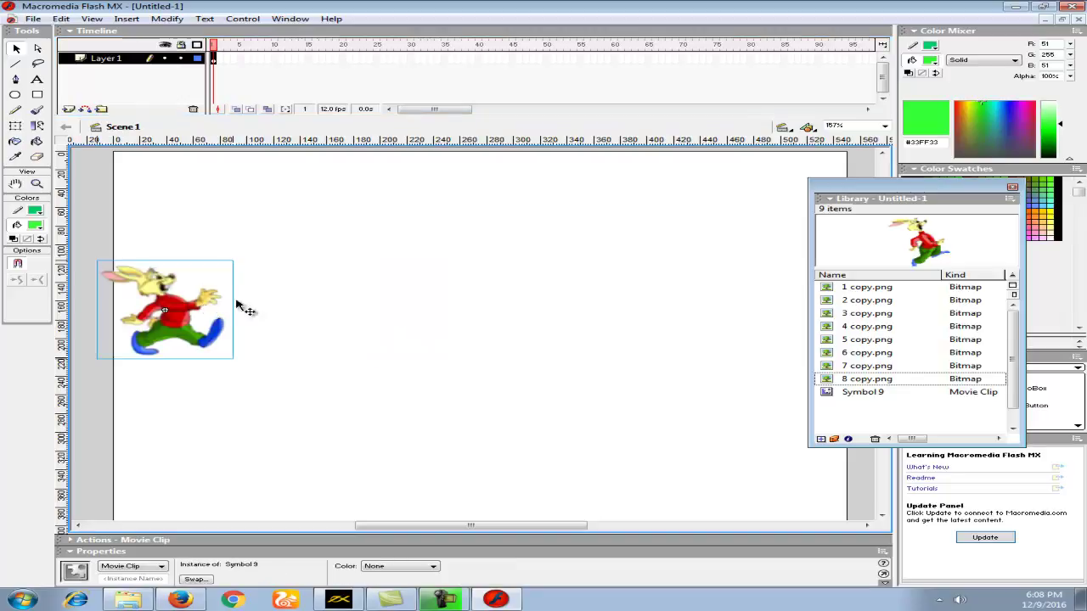
pyautogui.click(126, 63)
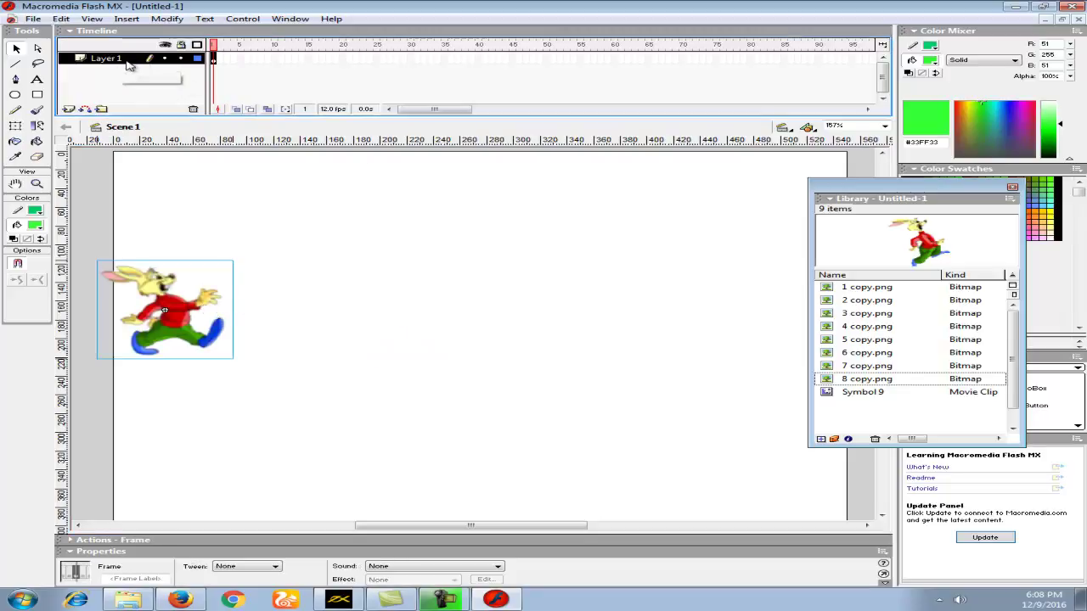
pyautogui.click(472, 59)
pyautogui.rightClick(472, 58)
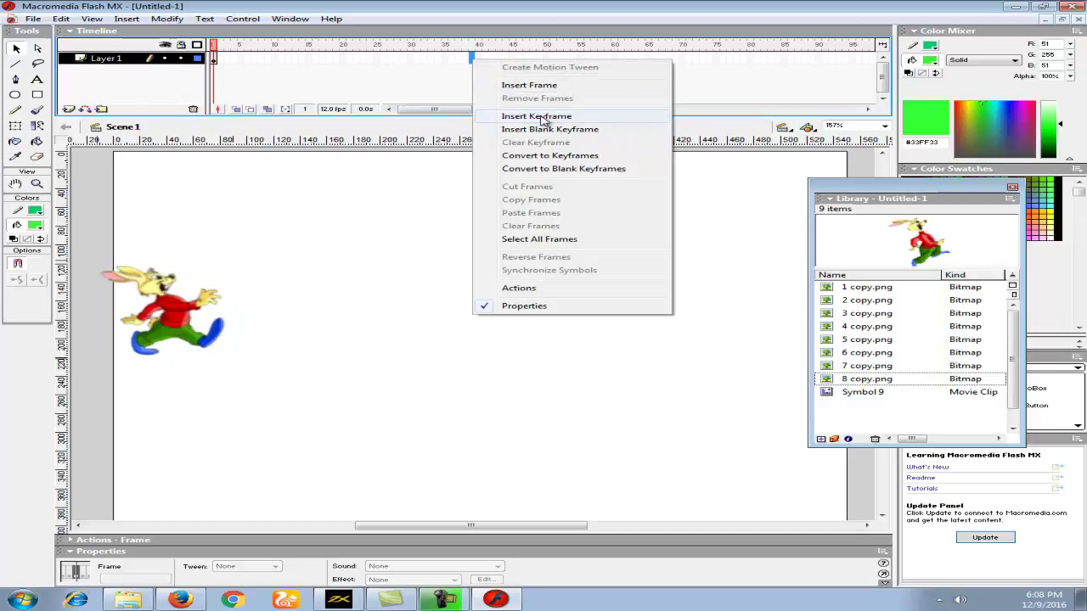
pyautogui.click(537, 116)
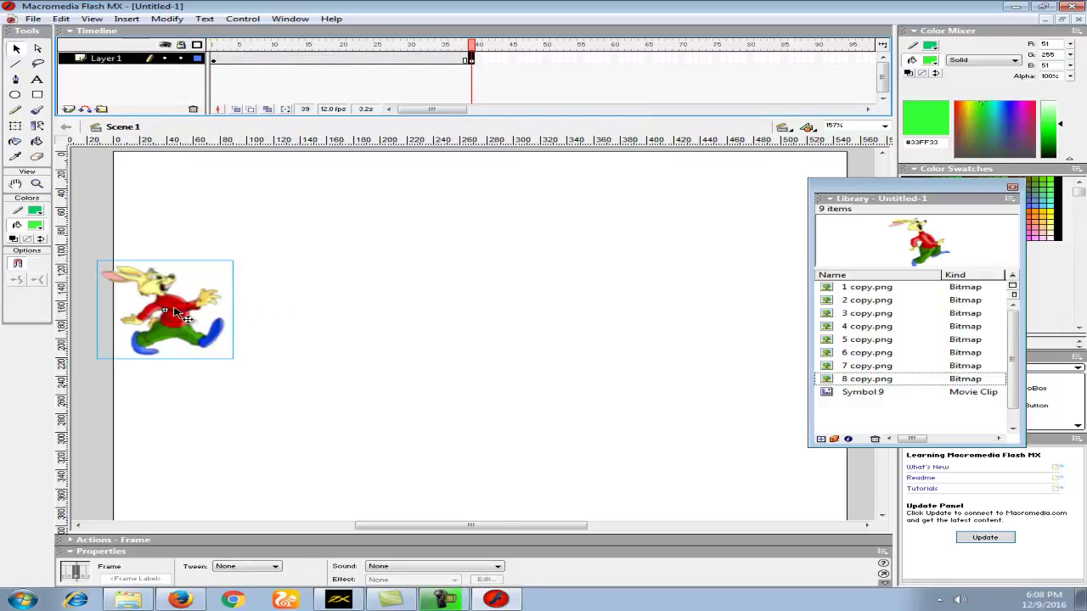
# - Move the rabbit on frame 39 horizontally to the right edge of the stage and create a motion tween across Layer 1's frames
pyautogui.moveTo(176, 312); pyautogui.dragTo(639, 333)
pyautogui.moveTo(803, 326); pyautogui.dragTo(799, 328)
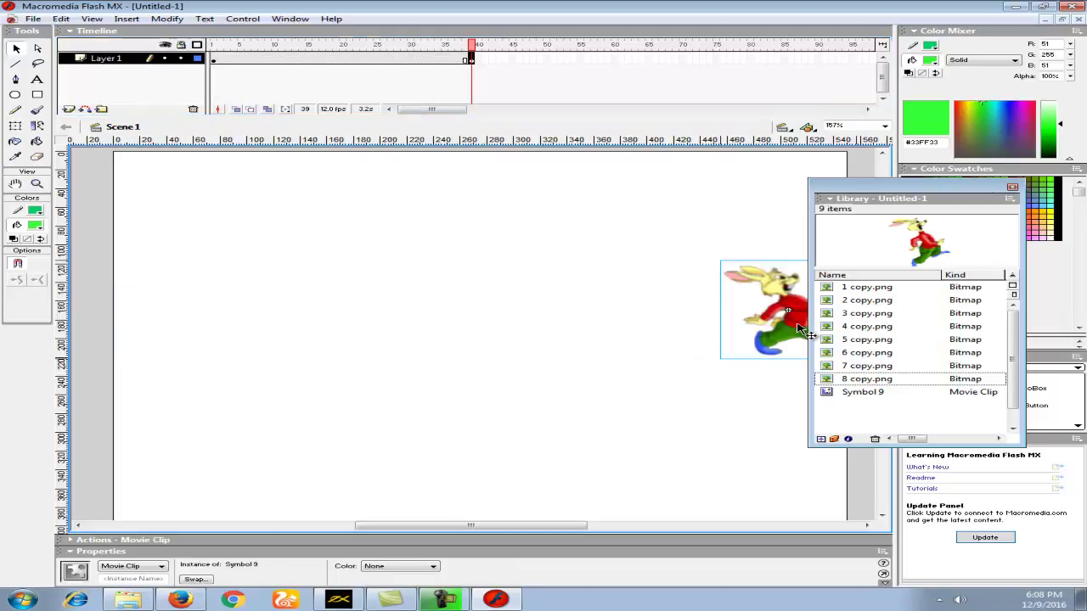
pyautogui.click(120, 61)
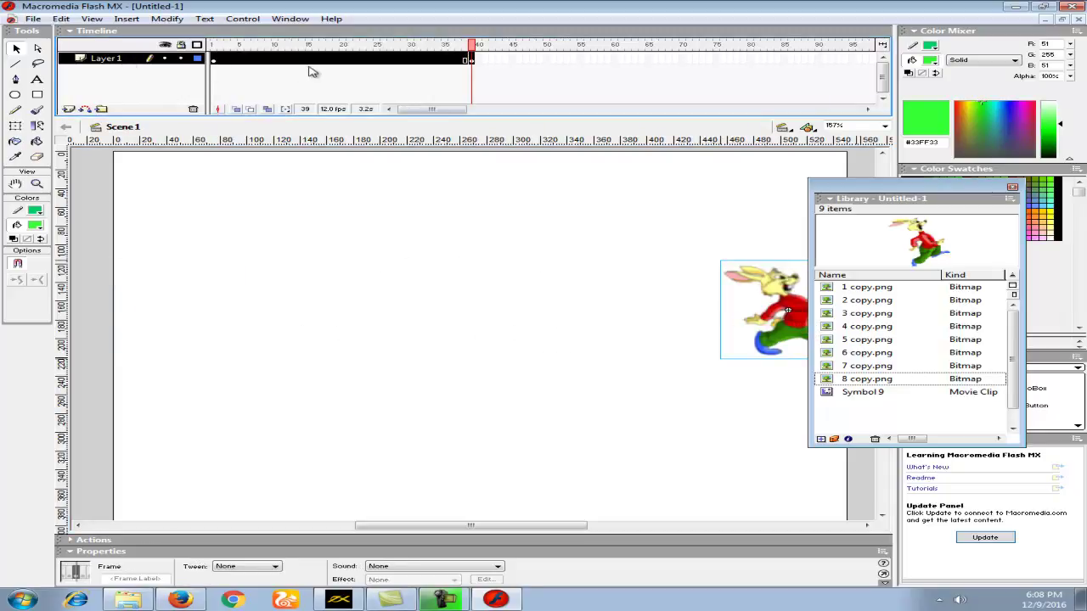
pyautogui.rightClick(311, 66)
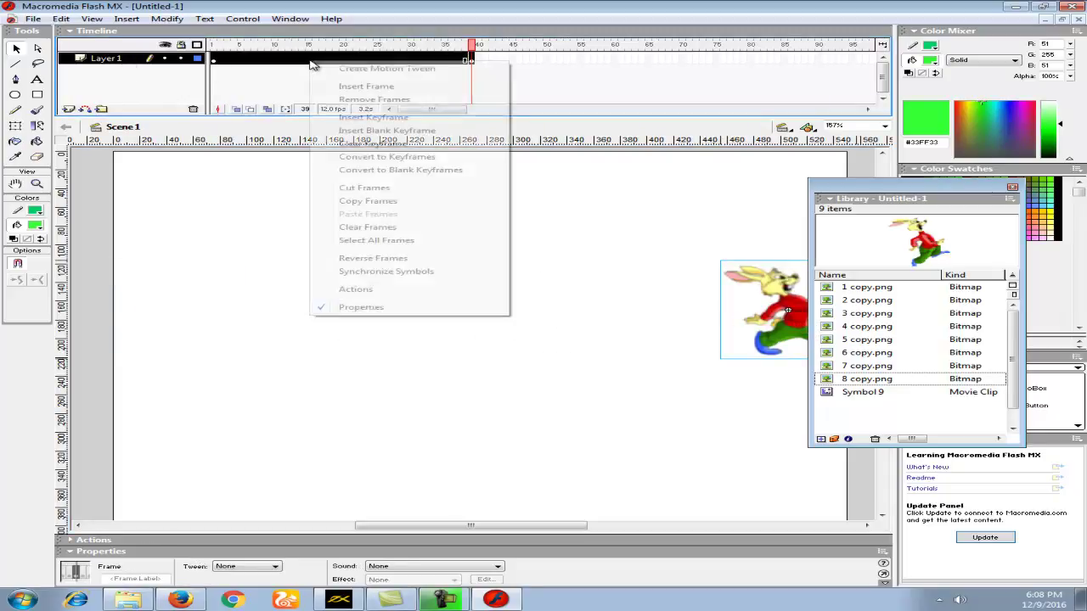
pyautogui.click(412, 70)
# - Play the motion tween from frame 1 and preview the walking rabbit as a test movie
pyautogui.moveTo(476, 51); pyautogui.dragTo(197, 44)
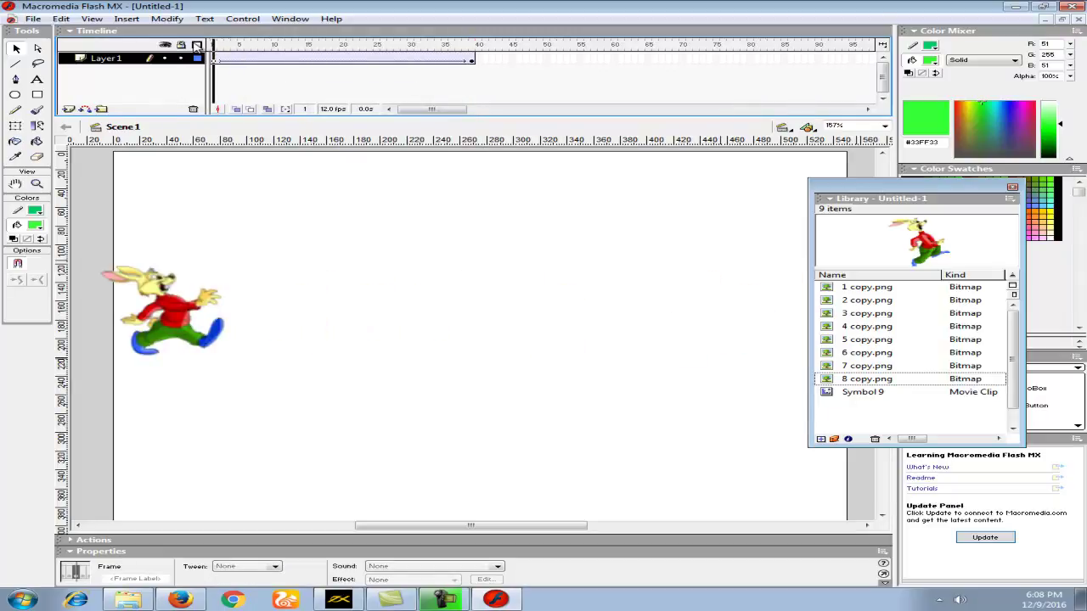
pyautogui.press('Return')
pyautogui.hotkey('ctrl', 'Return')
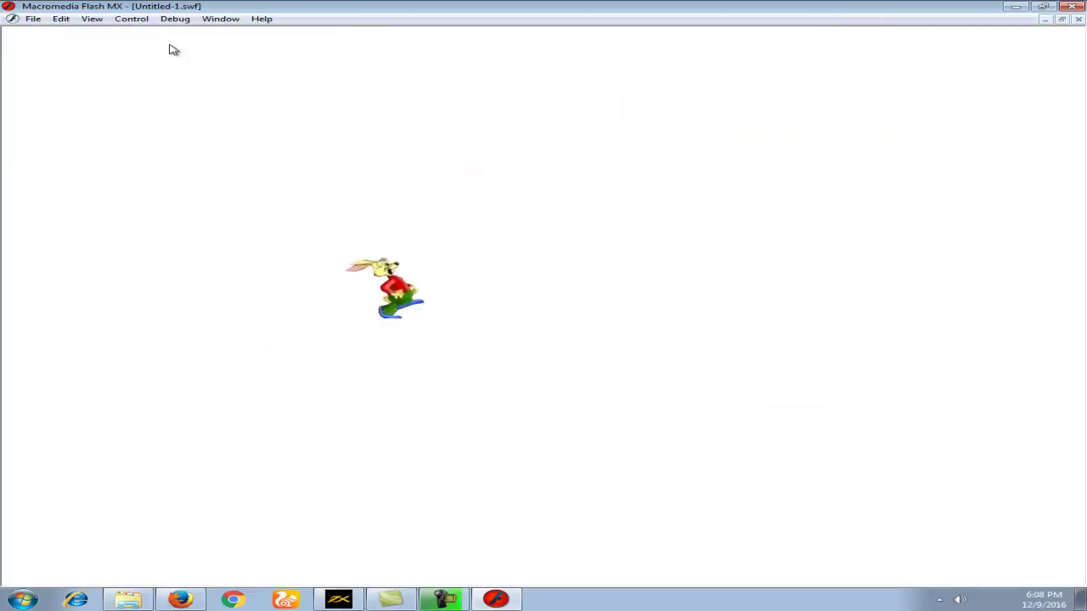